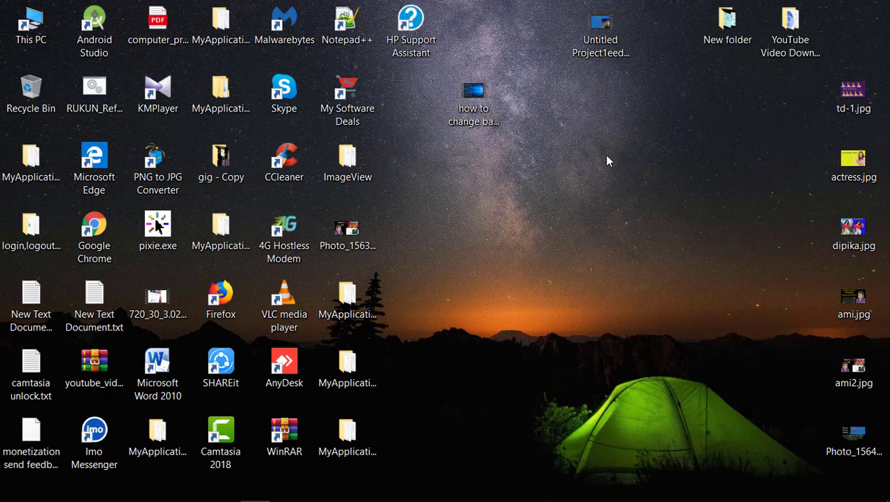
right_click(564, 104)
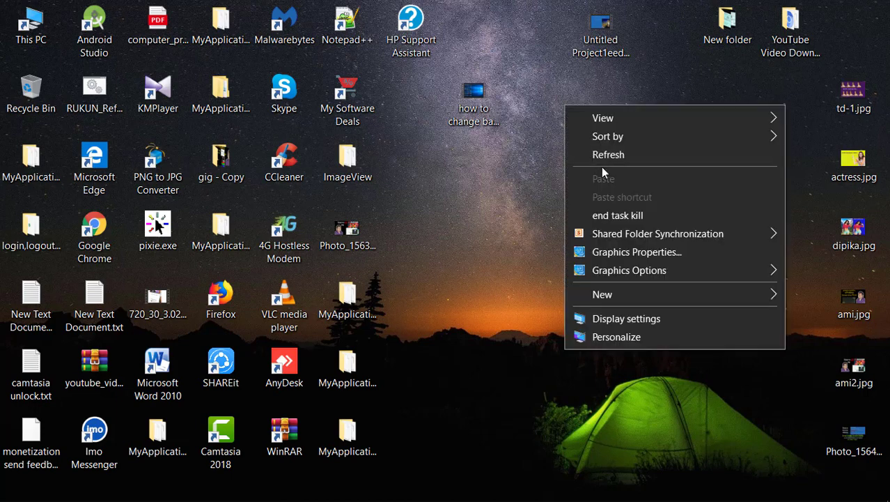
left_click(608, 153)
right_click(569, 117)
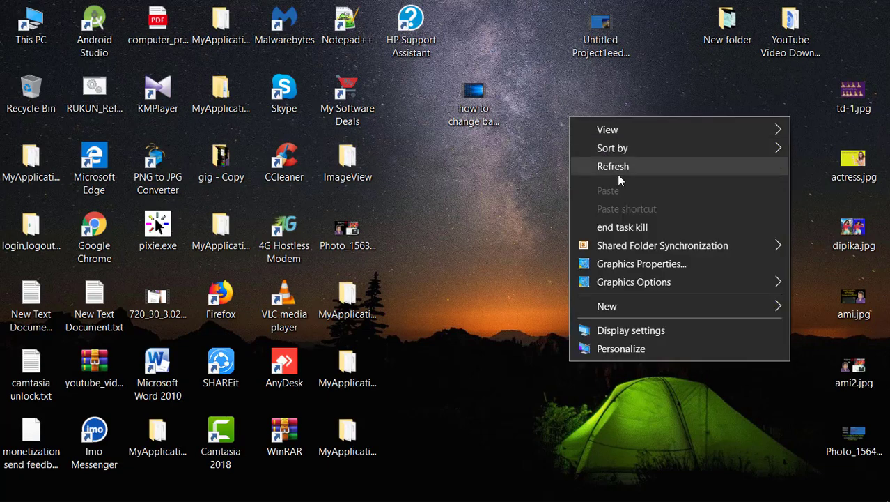
left_click(608, 165)
right_click(565, 99)
left_click(603, 155)
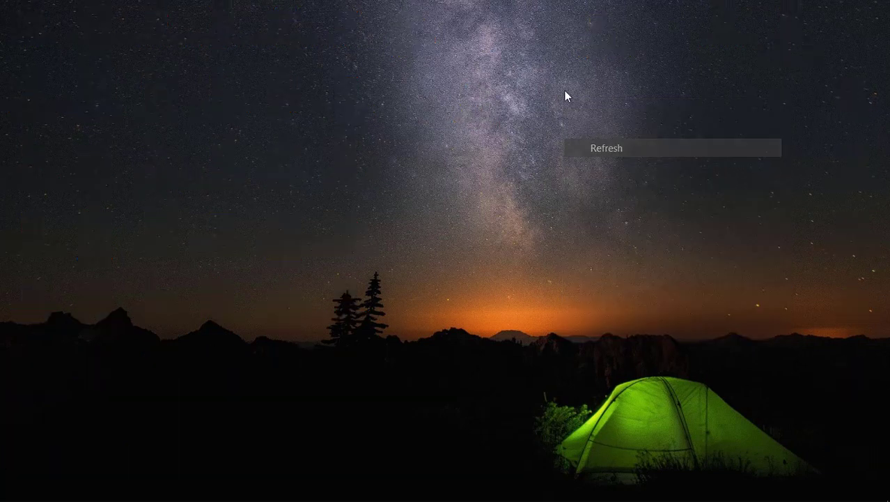
right_click(565, 93)
left_click(605, 139)
right_click(557, 90)
left_click(607, 139)
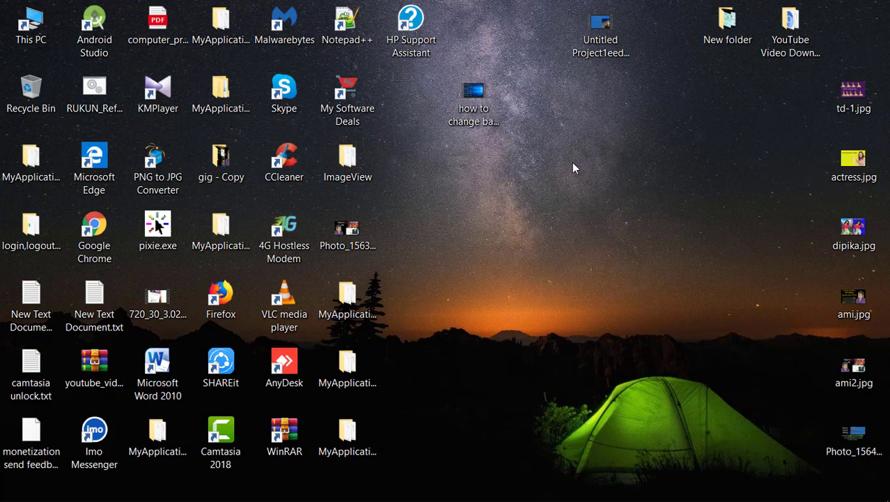
right_click(544, 108)
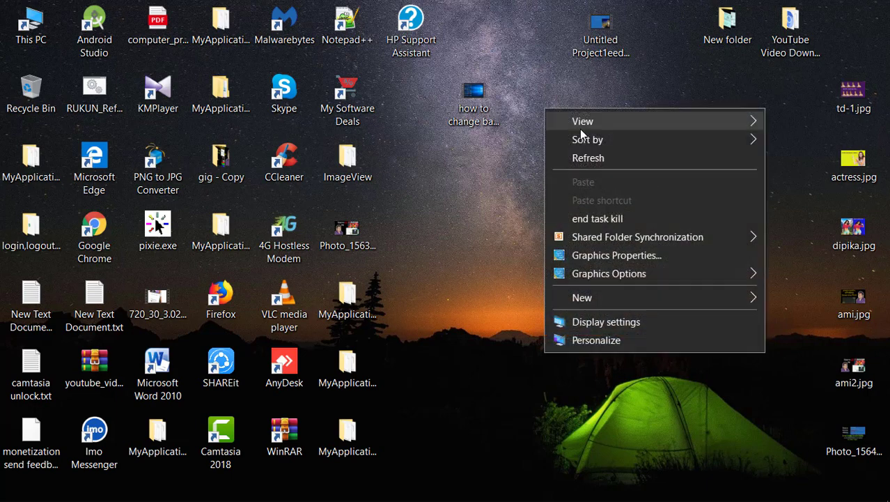
left_click(599, 159)
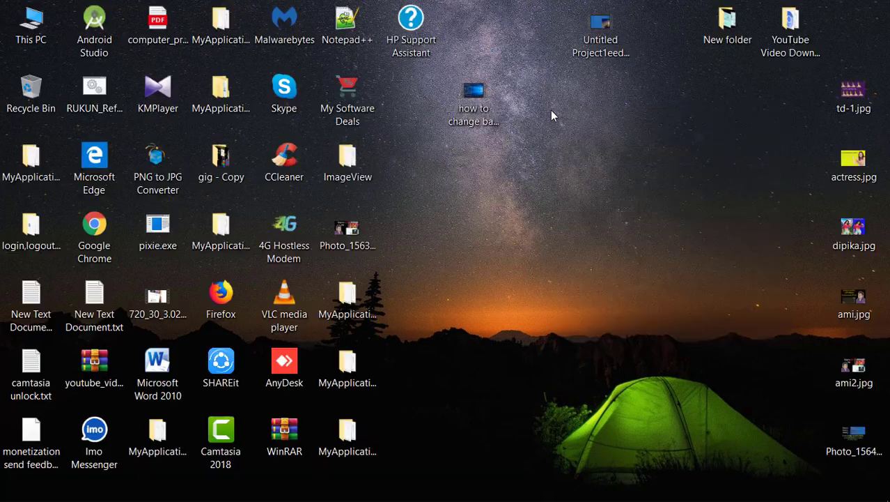
right_click(562, 99)
left_click(592, 145)
right_click(529, 80)
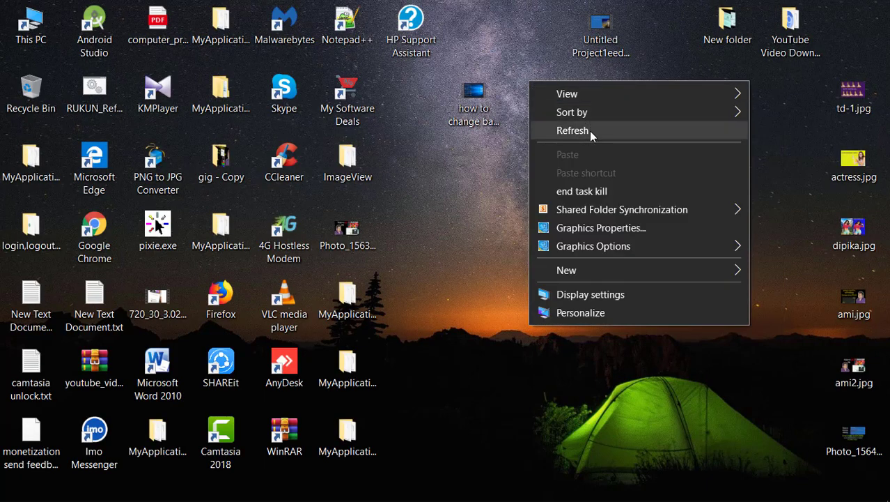
left_click(590, 130)
right_click(562, 96)
left_click(599, 148)
right_click(558, 104)
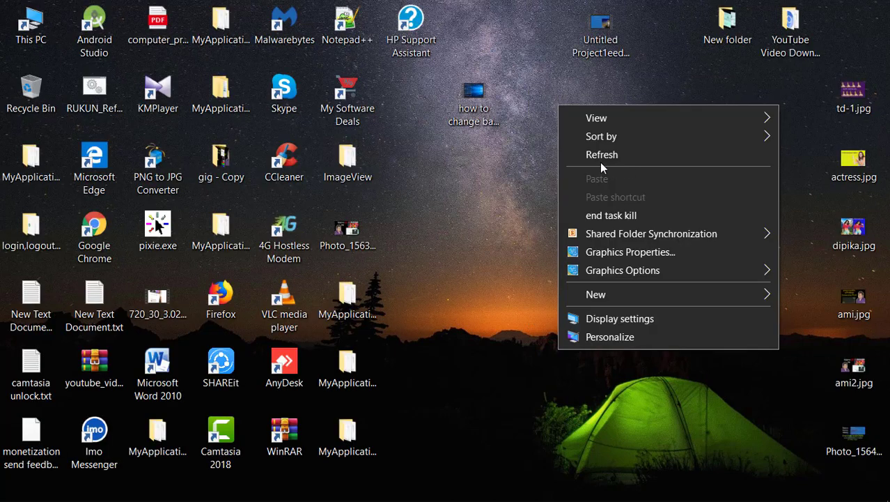
left_click(599, 159)
Step: Open the Power & sleep page of the System category in Windows Settings
left_click(14, 488)
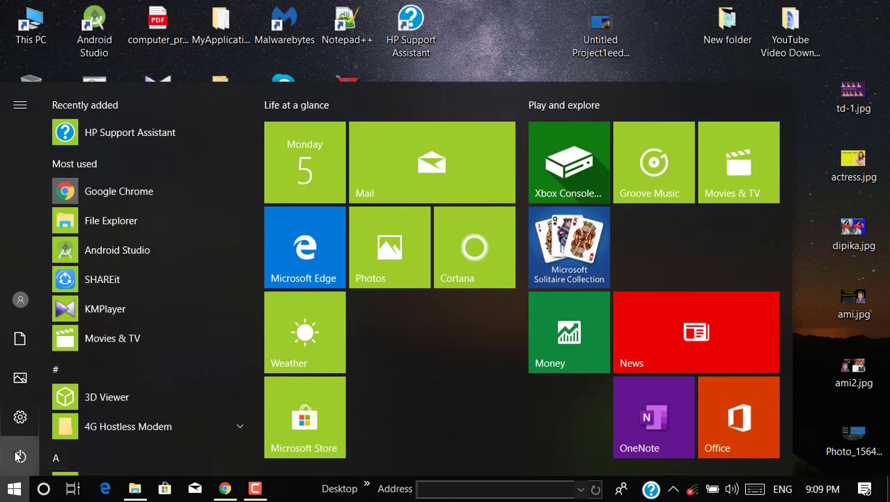
left_click(20, 419)
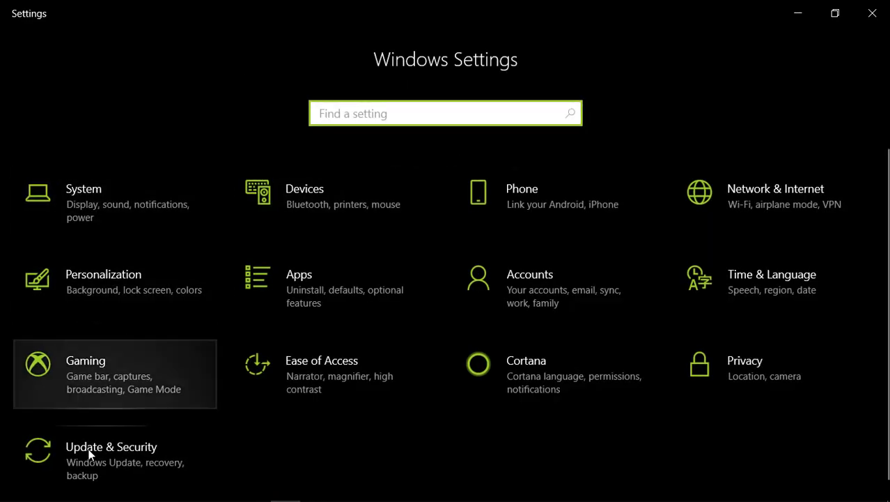
left_click(14, 489)
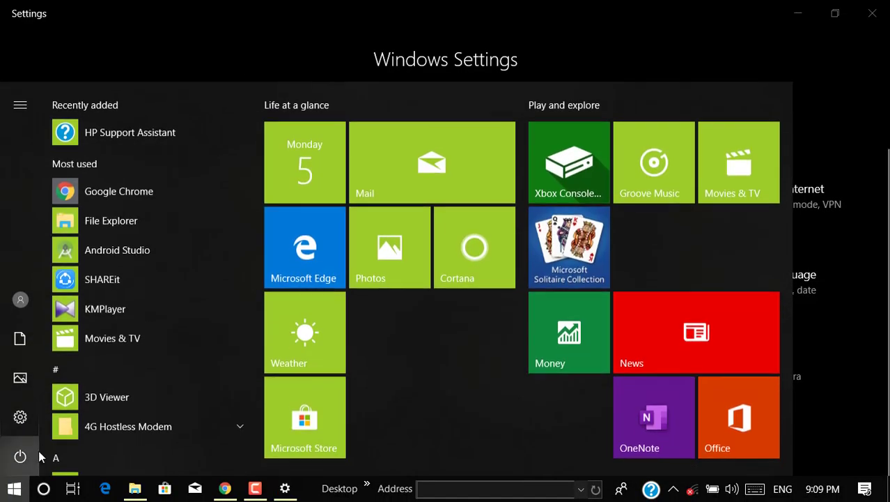
left_click(20, 416)
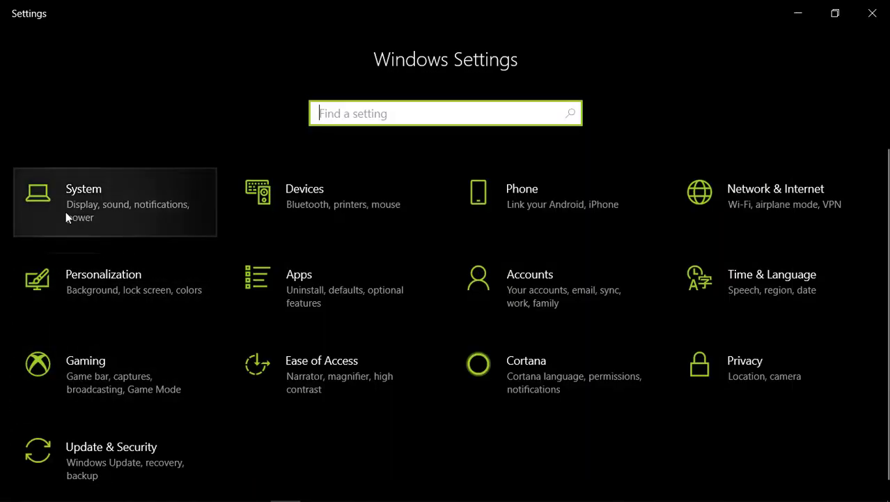
left_click(101, 186)
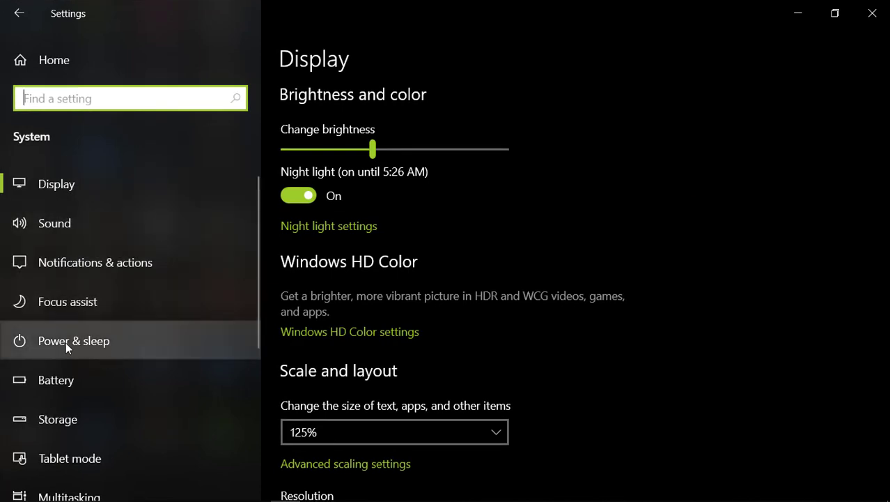
left_click(126, 341)
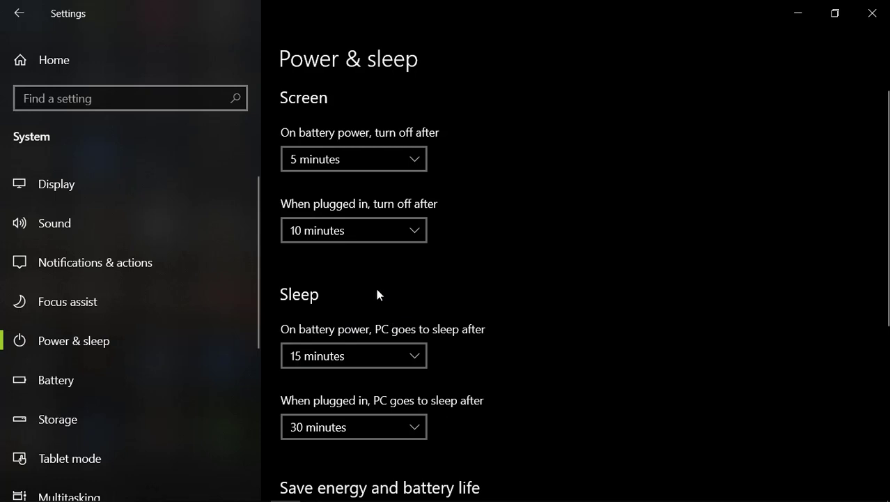
Step: Open the advanced power settings of the Balanced power plan through the additional power settings
scroll(384, 283, "down", 5)
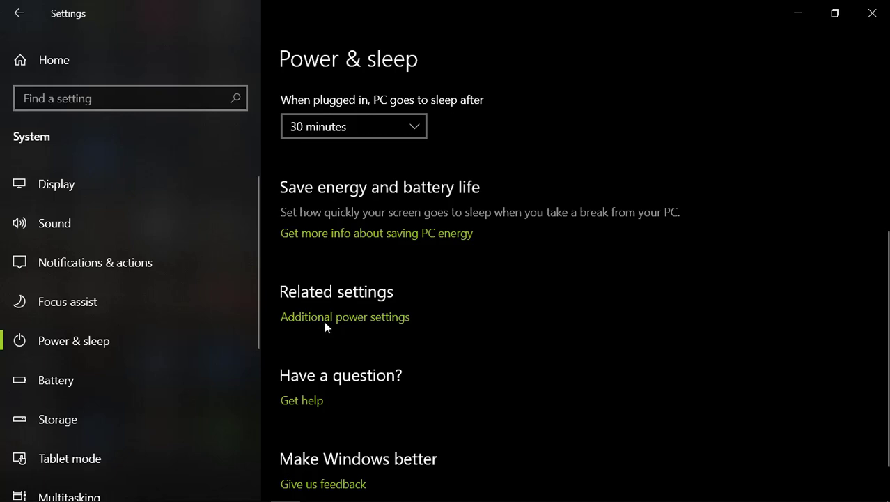
left_click(367, 317)
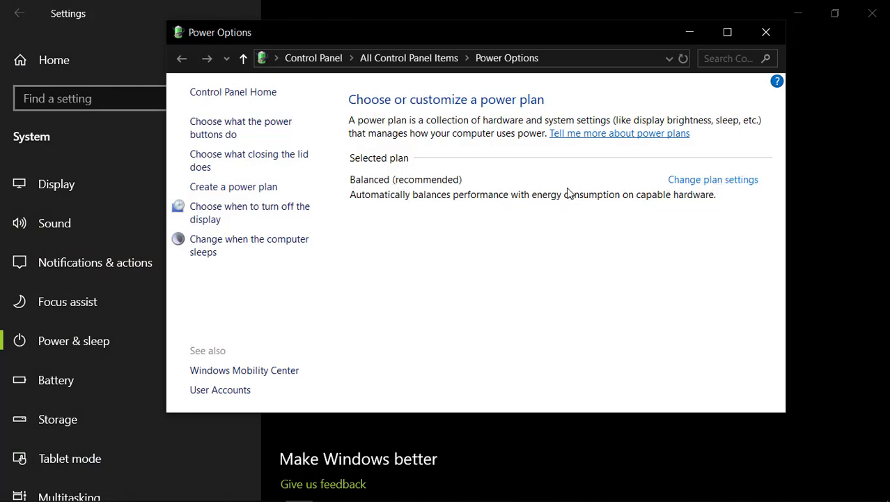
left_click(724, 183)
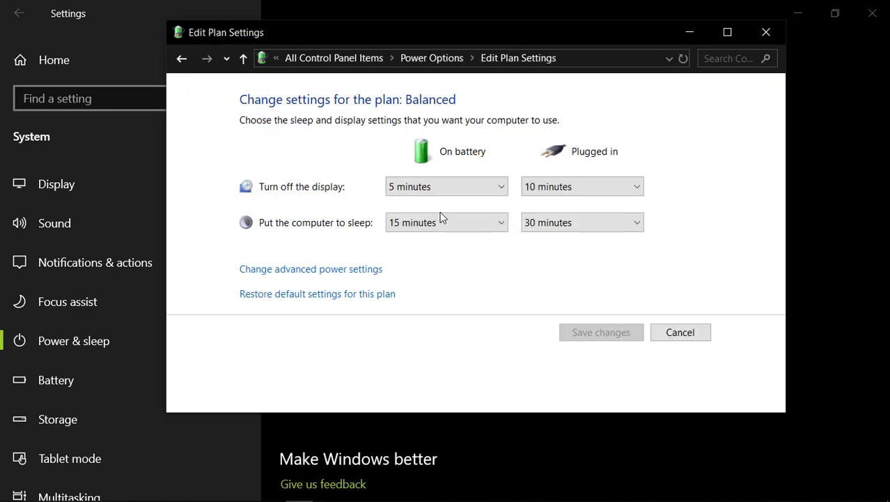
left_click(370, 270)
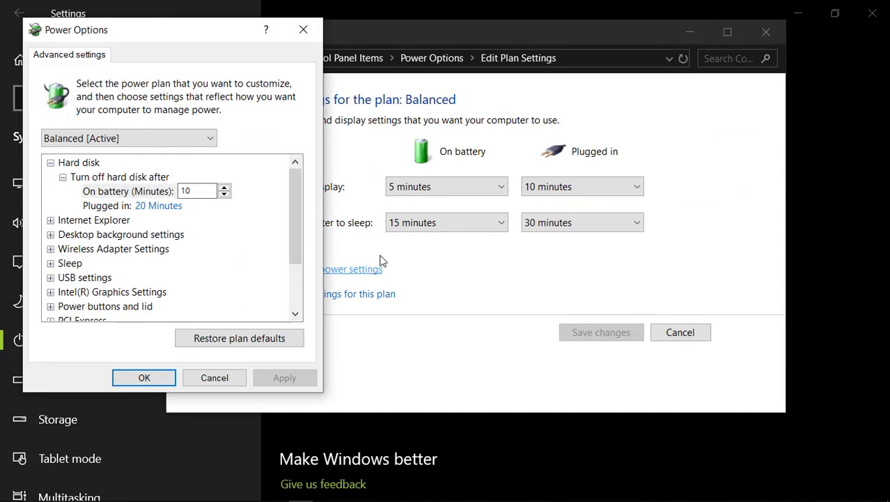
Step: Set PCI Express Link State Power Management to Off for both On battery and Plugged in
scroll(56, 269, "down", 2)
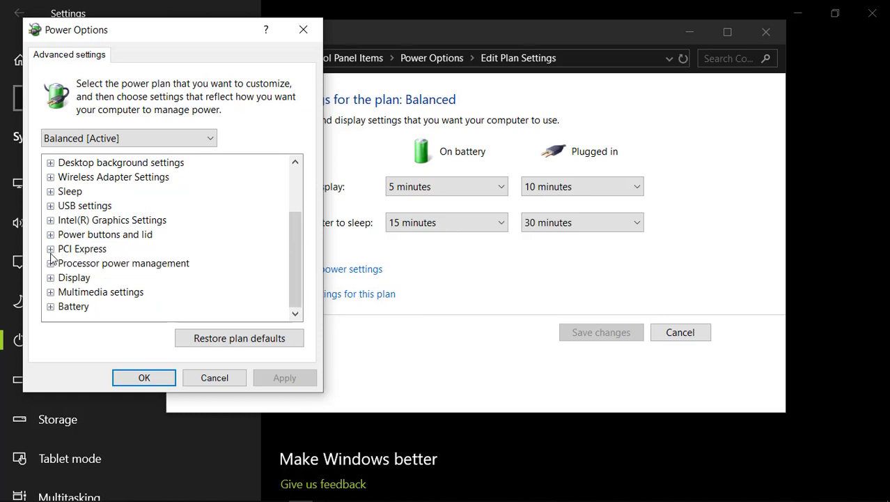
left_click(50, 250)
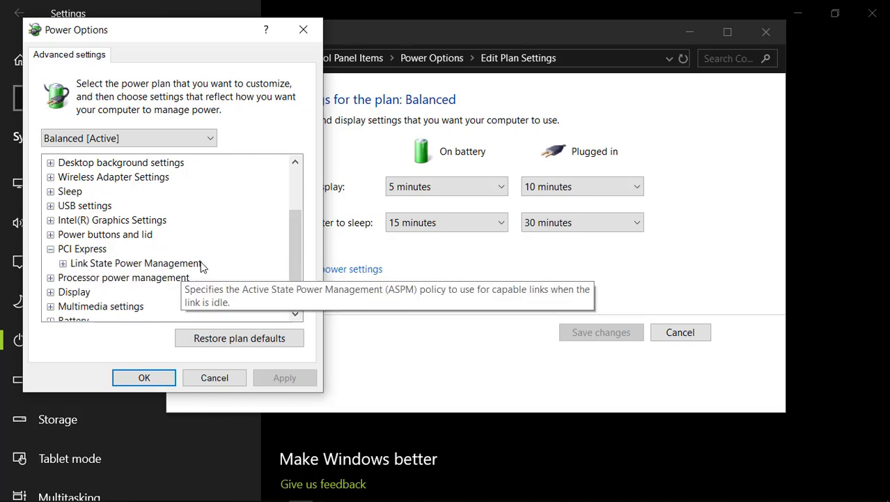
double_click(77, 263)
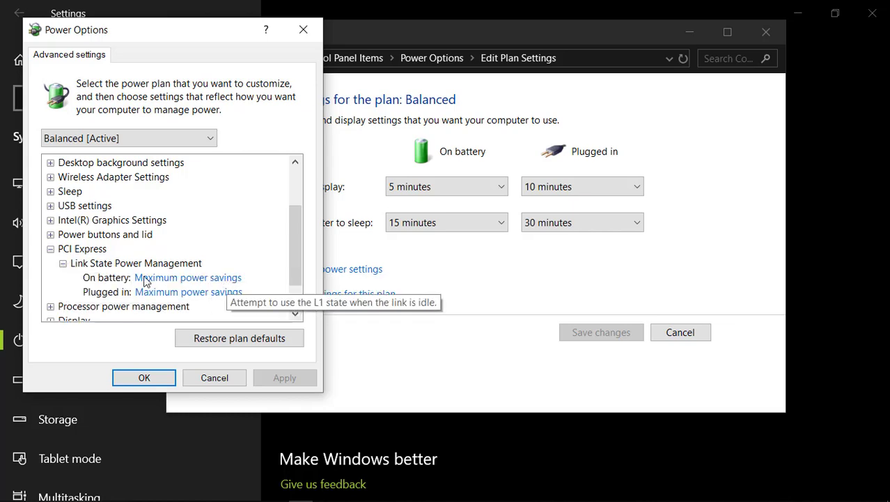
left_click(167, 278)
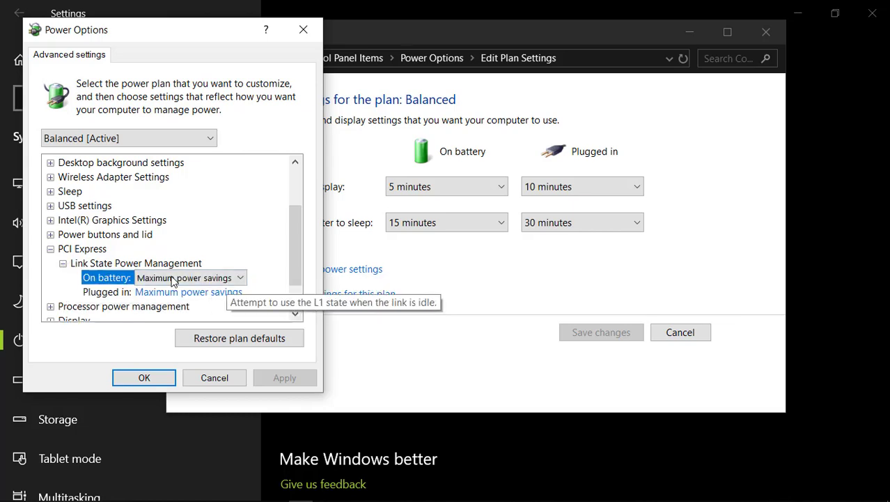
left_click(233, 279)
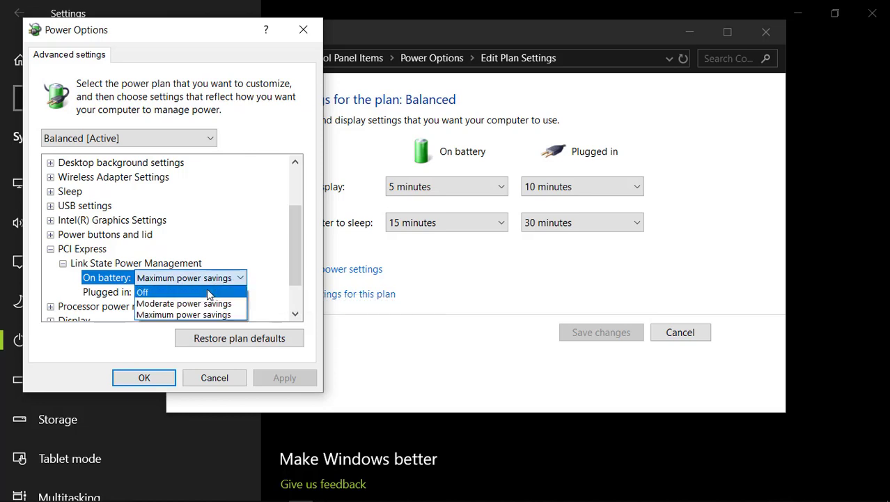
left_click(209, 291)
left_click(231, 294)
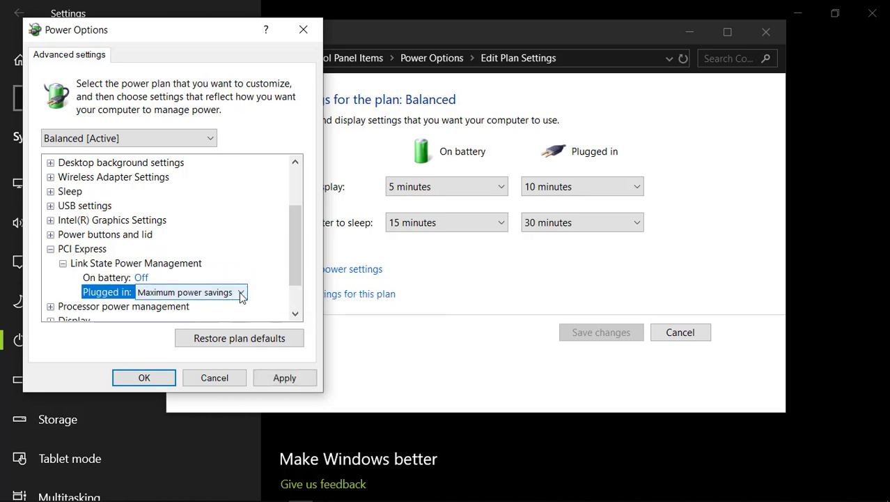
left_click(240, 292)
left_click(201, 306)
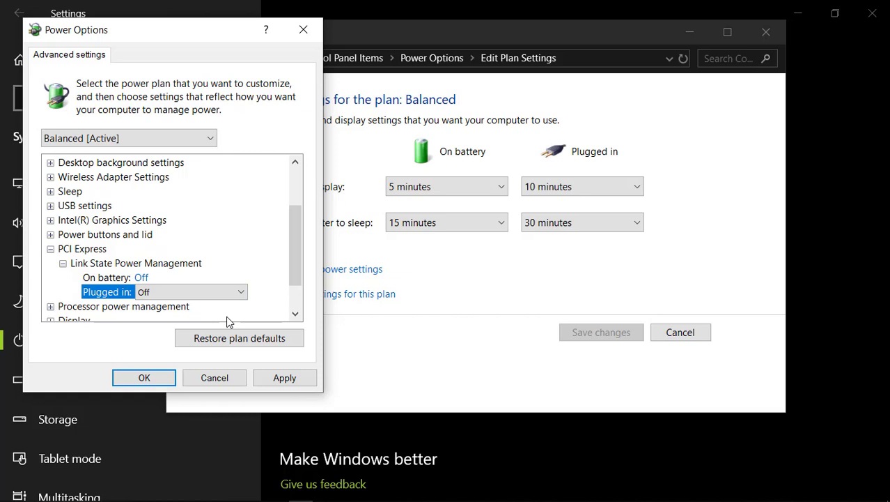
Step: Apply the advanced power settings and close the power plan and Settings windows
left_click(295, 378)
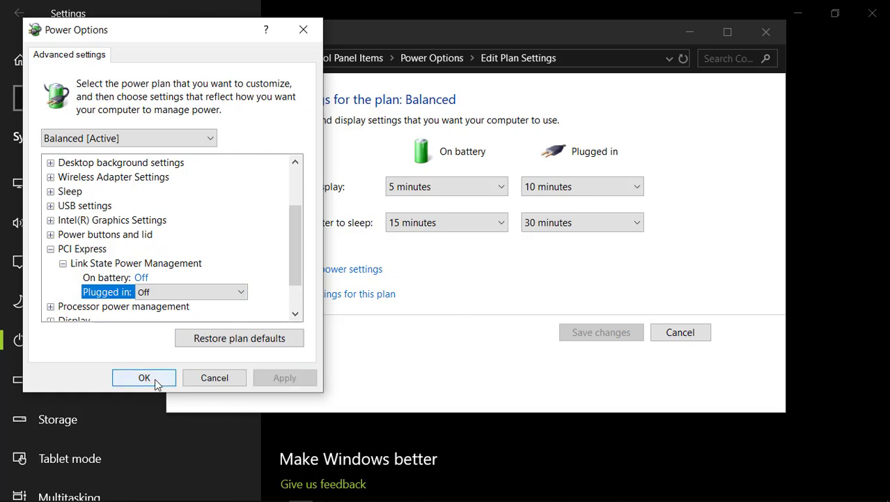
left_click(145, 377)
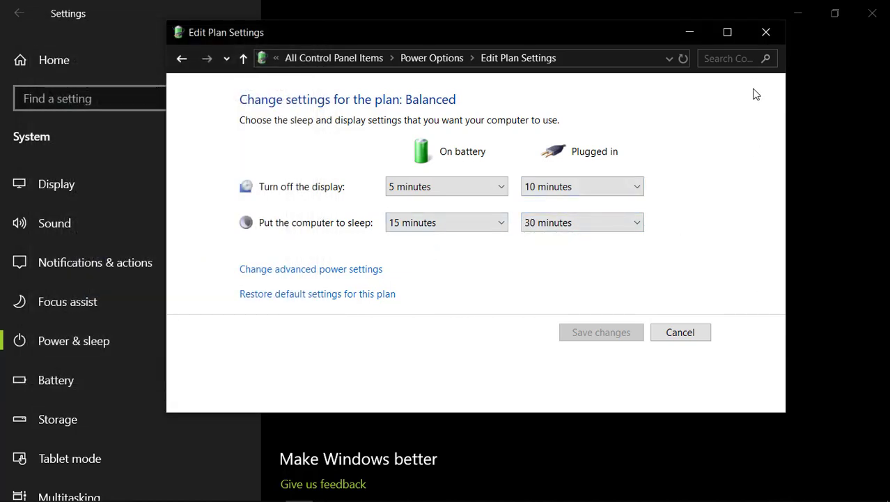
left_click(775, 37)
left_click(875, 16)
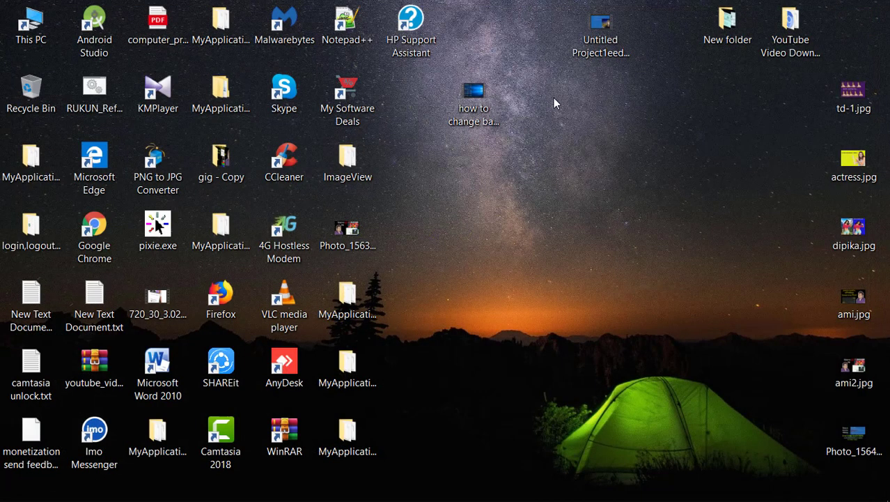
right_click(552, 96)
left_click(588, 143)
right_click(580, 124)
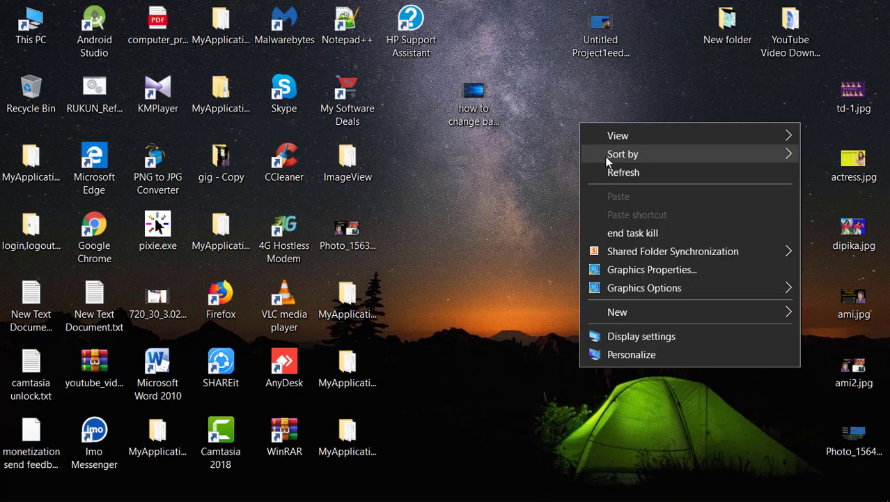
left_click(608, 170)
right_click(579, 121)
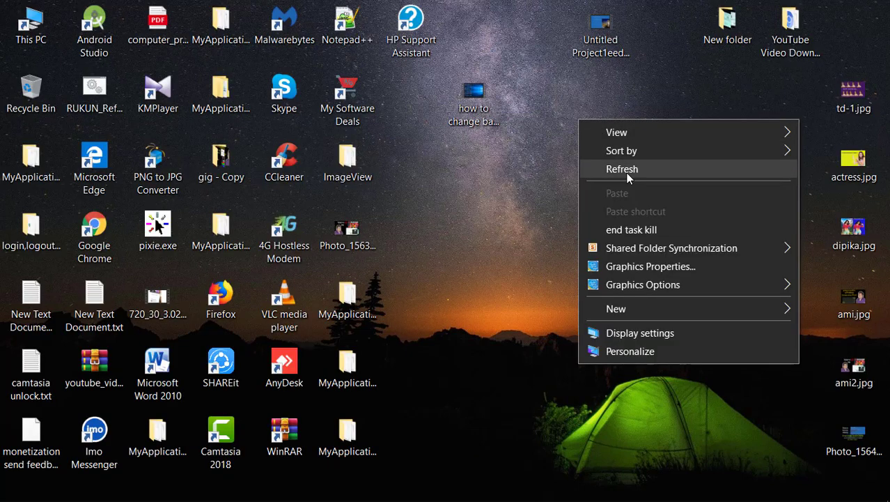
left_click(627, 174)
right_click(560, 86)
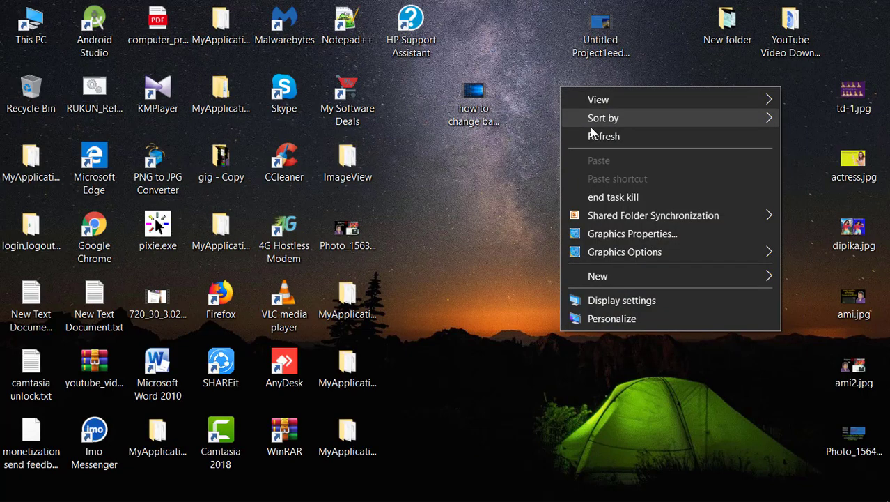
left_click(590, 142)
right_click(568, 105)
left_click(611, 160)
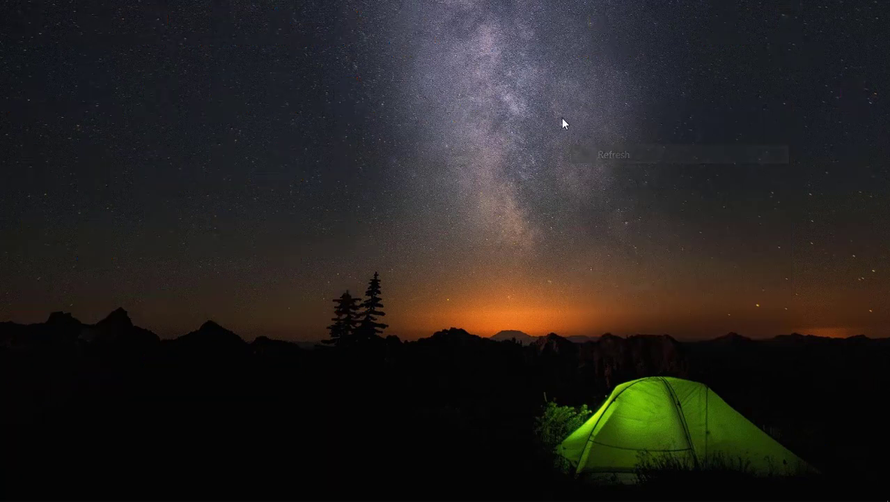
right_click(557, 106)
left_click(587, 152)
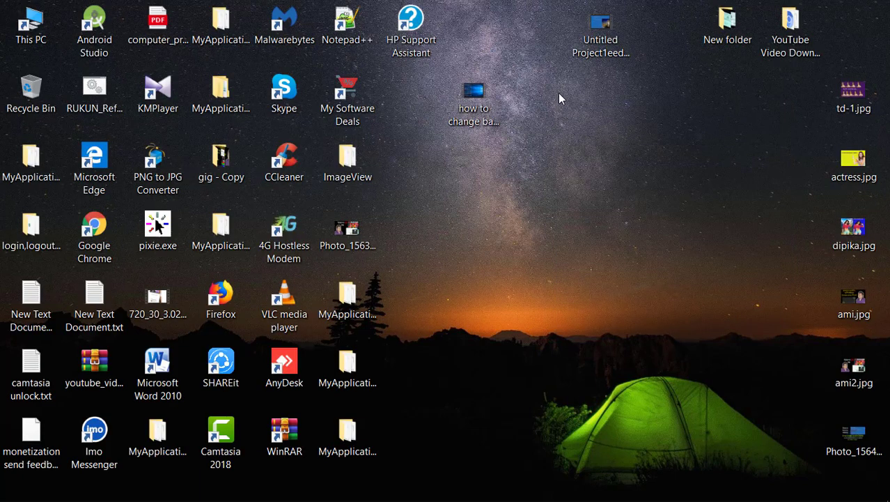
right_click(558, 93)
left_click(589, 142)
right_click(556, 108)
left_click(590, 155)
right_click(566, 105)
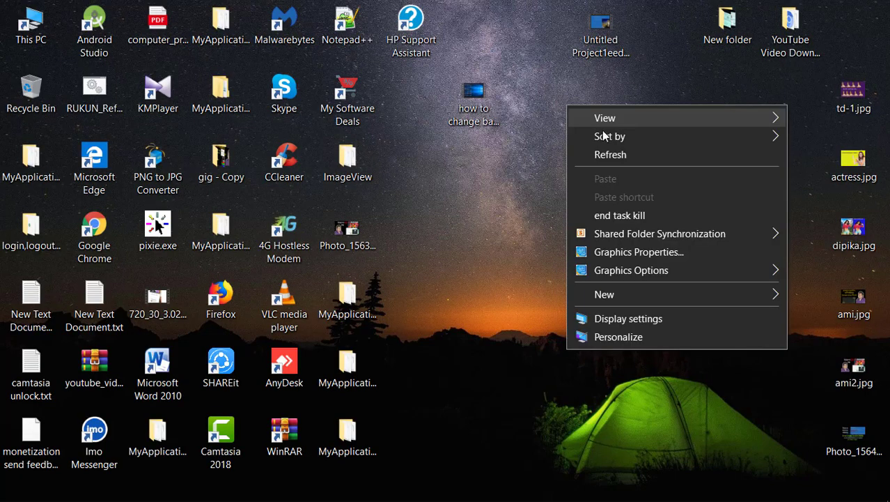
left_click(603, 154)
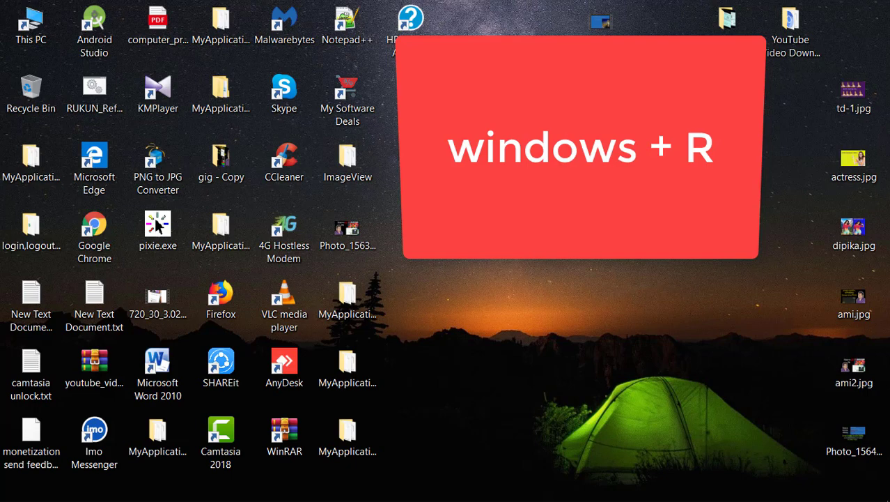
Step: Open Registry Editor by running the regedit command from the Run dialog
key("super+r")
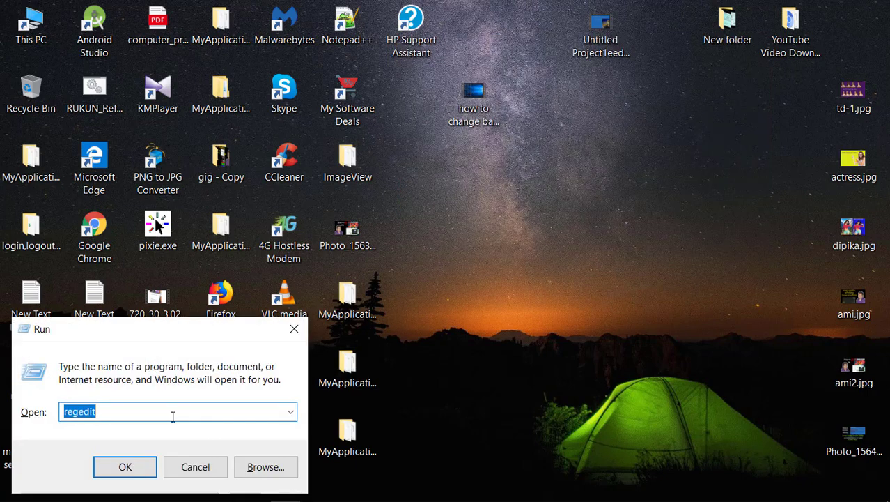
left_click(173, 416)
key("BackSpace")
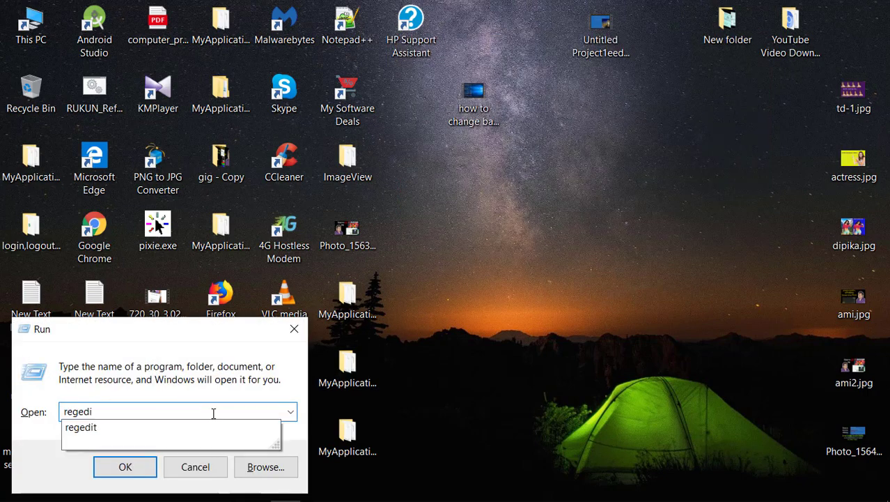
key("BackSpace")
key("BackSpace")
key("BackSpace")
key("BackSpace")
key("BackSpace")
key("BackSpace")
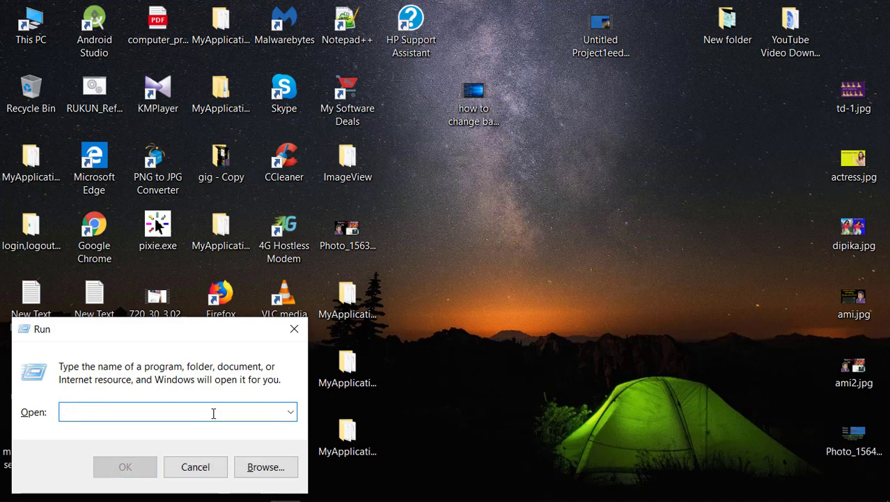
type("re")
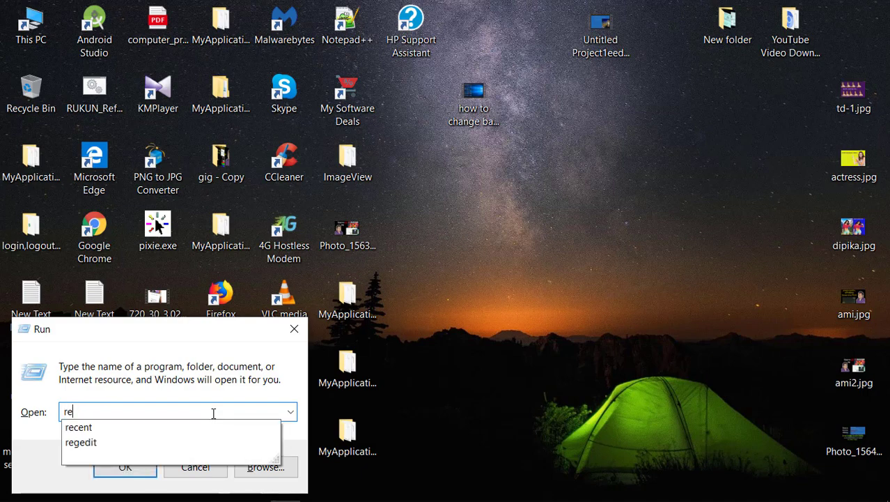
type("gedit")
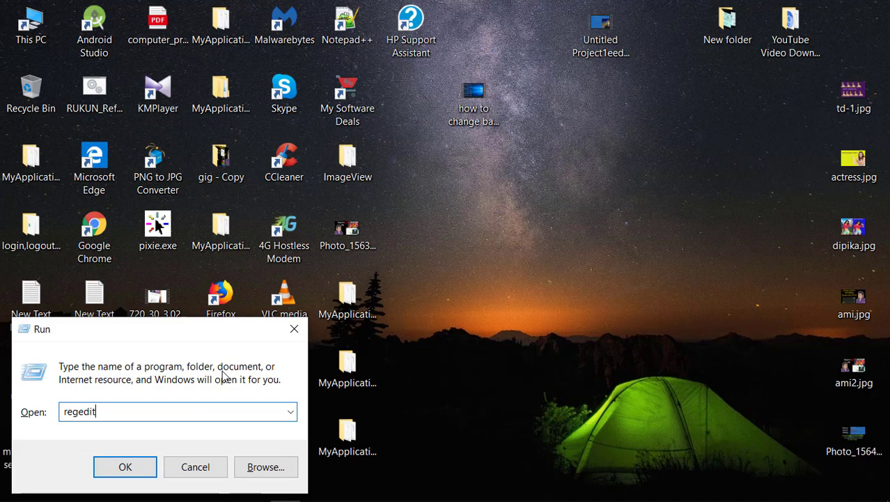
key("BackSpace")
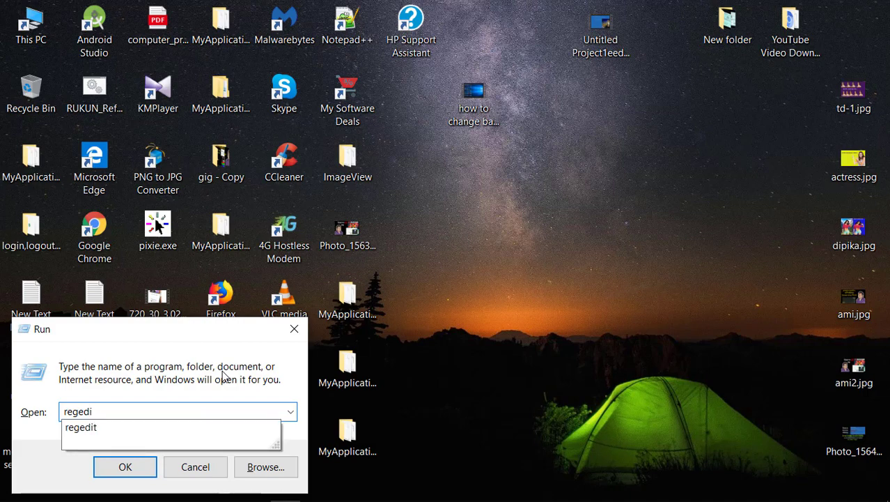
type("t")
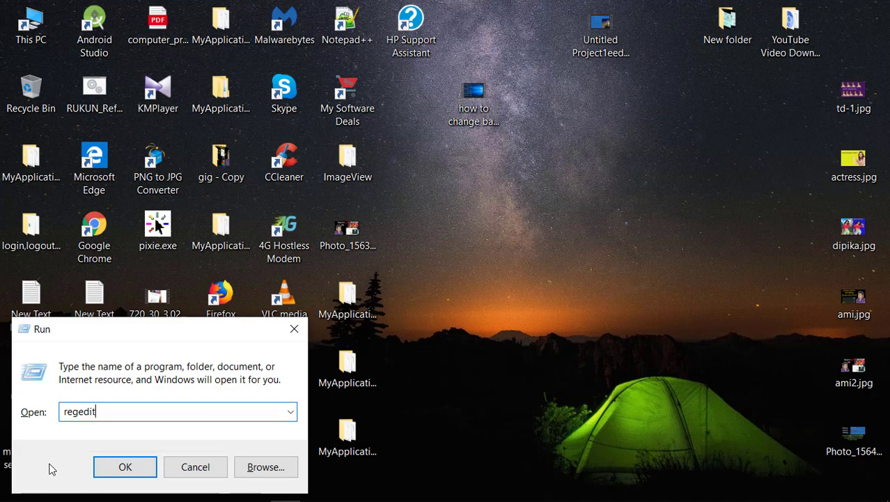
left_click(125, 466)
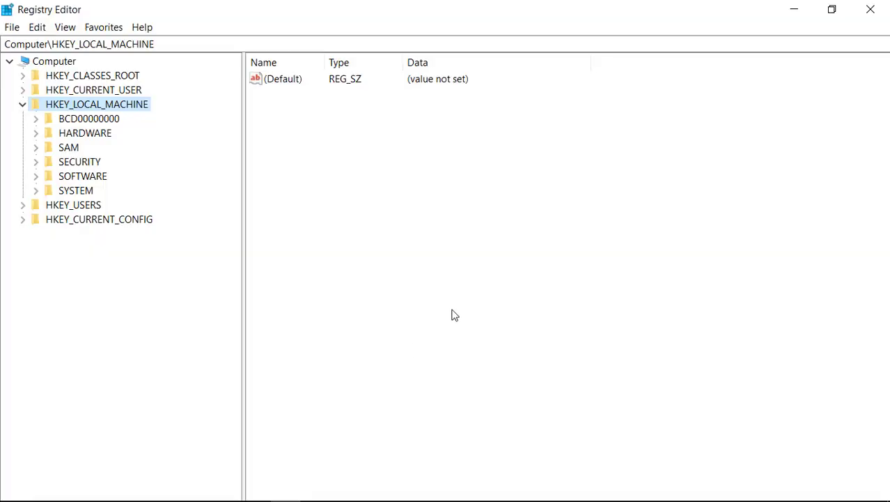
Step: Expand the registry tree through HKEY_LOCAL_MACHINE and SOFTWARE down to the Microsoft key
left_click(22, 106)
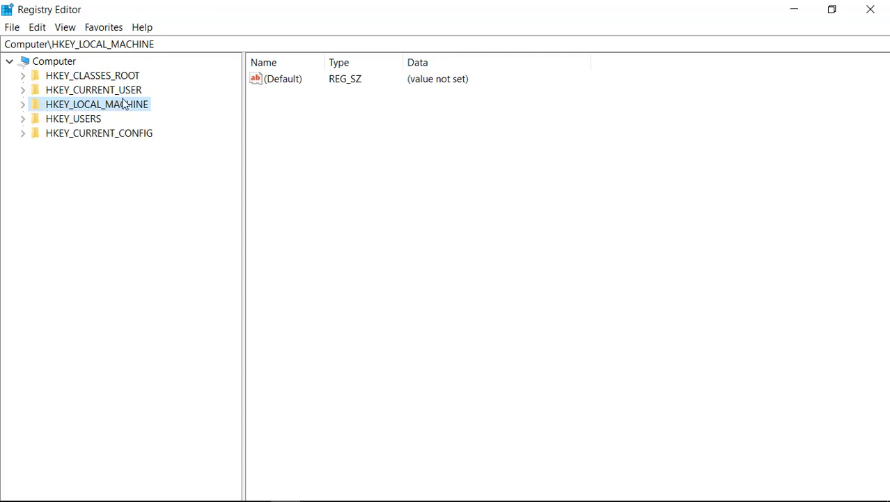
double_click(52, 107)
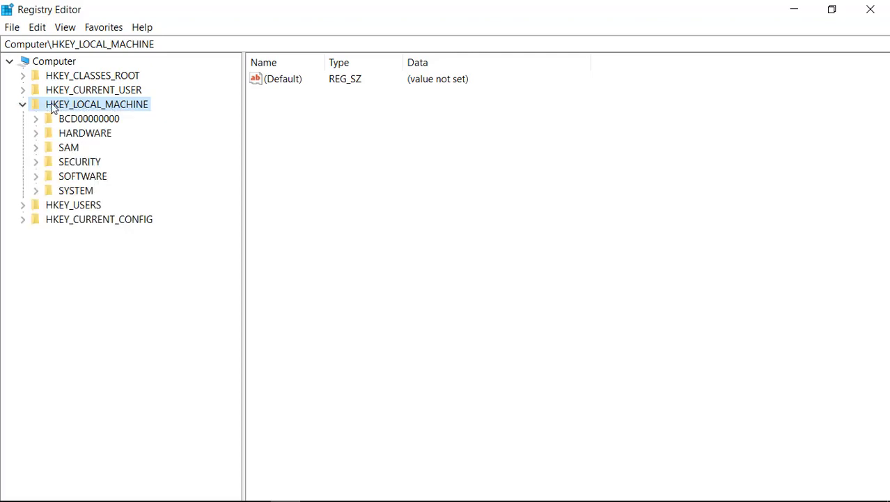
left_click(67, 181)
double_click(65, 180)
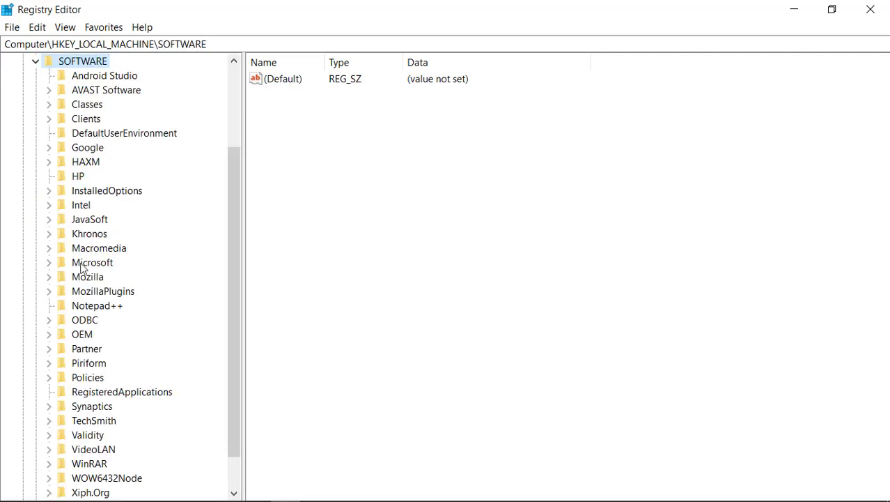
scroll(92, 341, "down", 1)
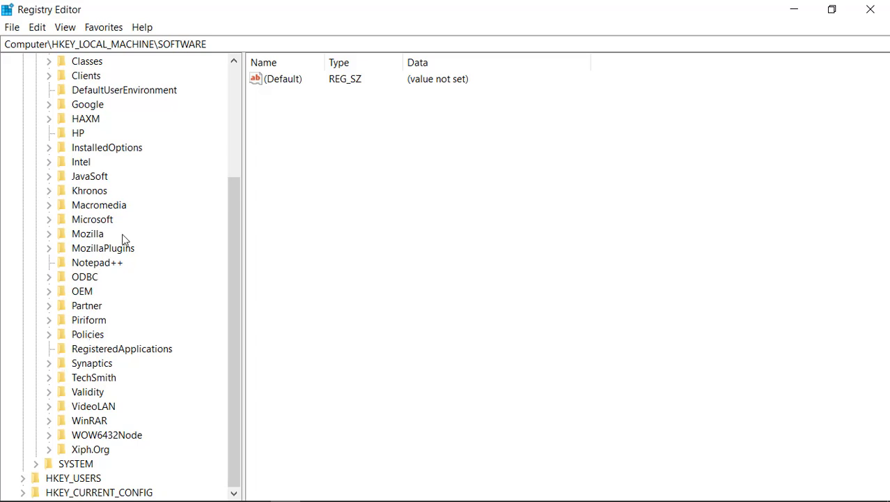
left_click(87, 221)
double_click(67, 225)
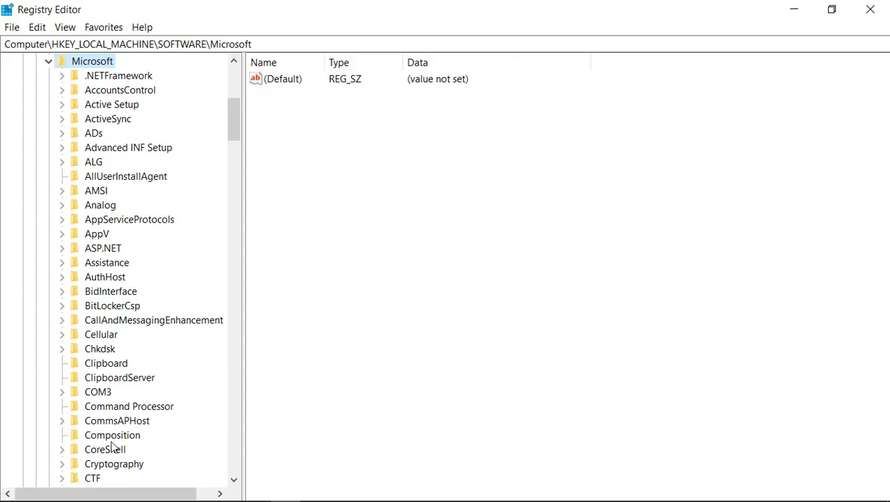
Step: Find the Windows key under Microsoft and expand it to list its subkeys
scroll(118, 418, "down", 6)
scroll(122, 377, "down", 13)
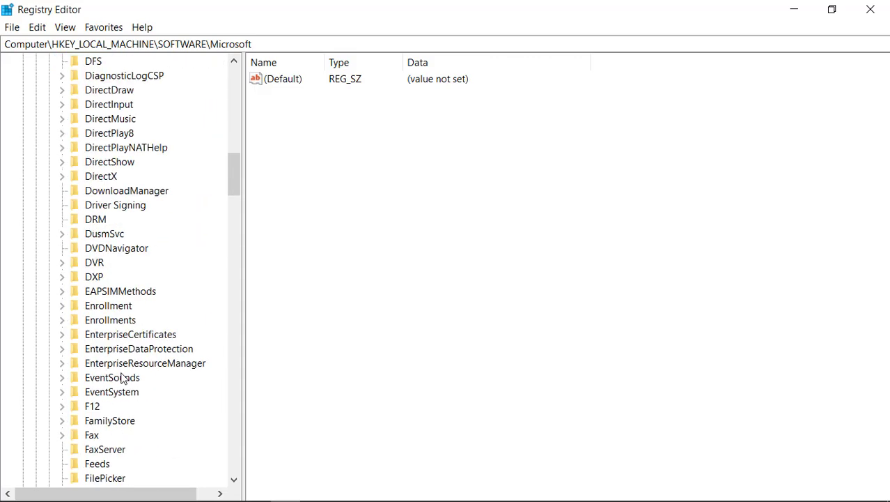
scroll(122, 375, "down", 19)
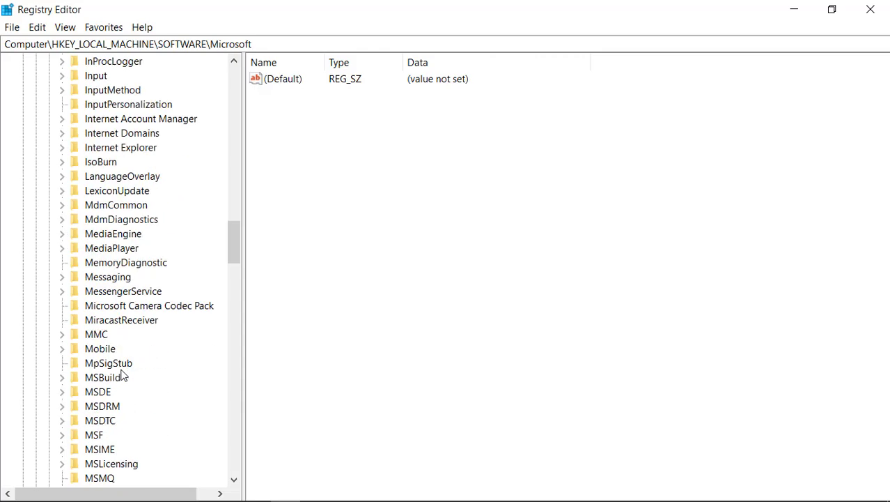
scroll(122, 375, "down", 20)
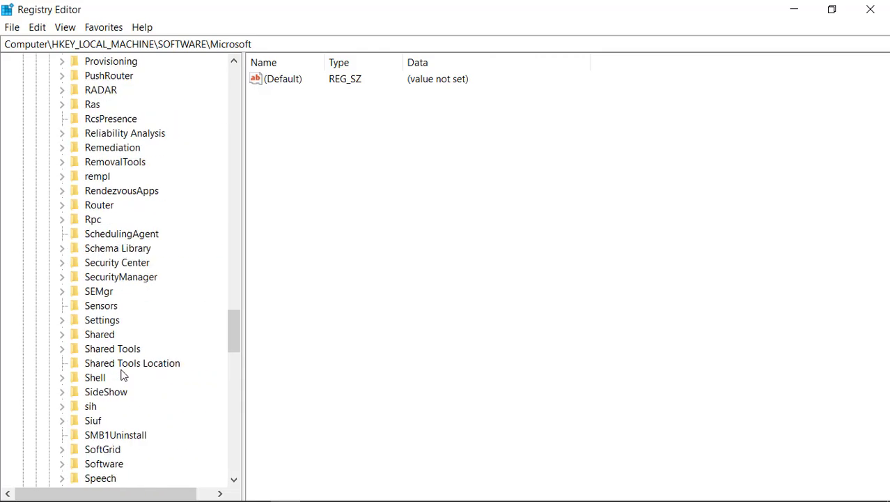
scroll(122, 375, "down", 11)
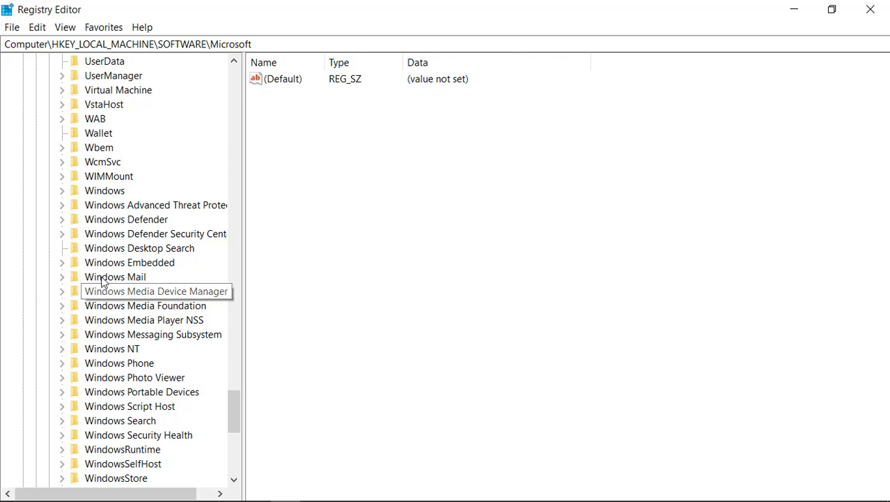
left_click(112, 191)
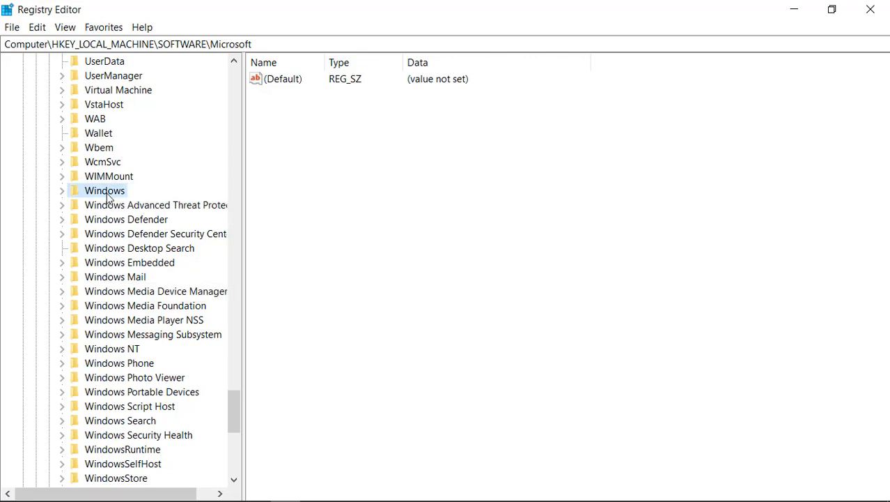
double_click(86, 194)
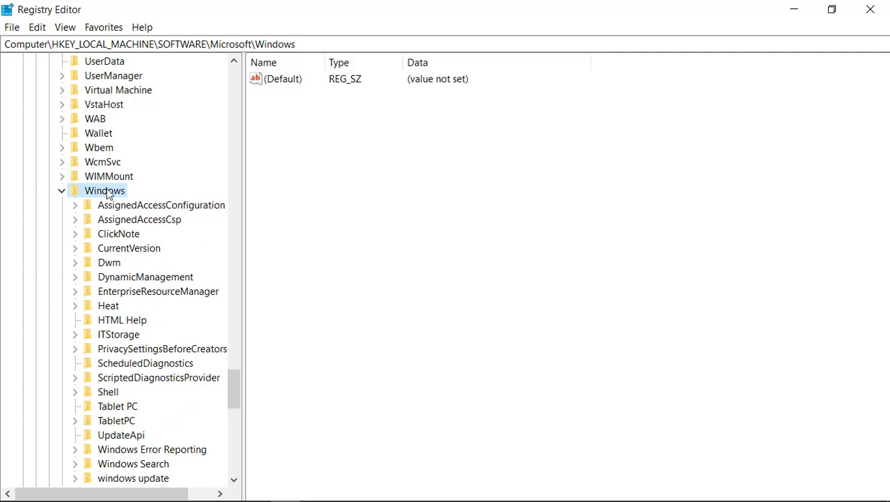
Step: Create a new key named "windows update" under the Windows key
right_click(108, 194)
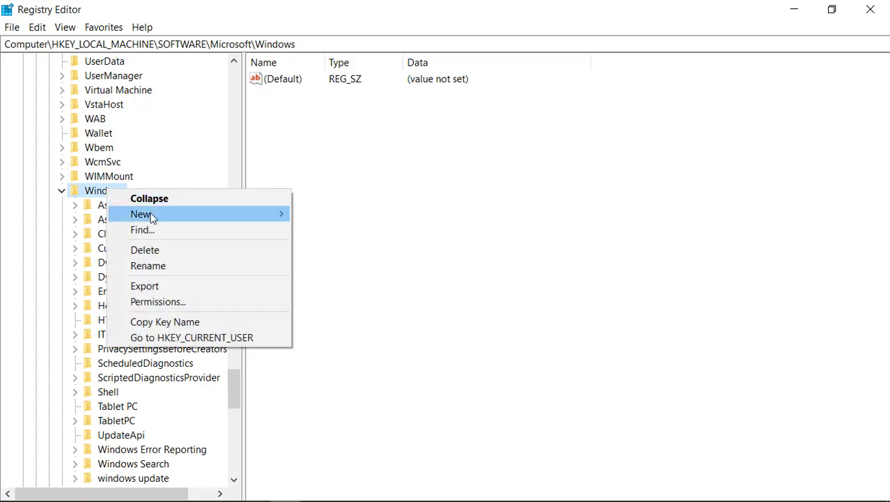
mouse_move(149, 215)
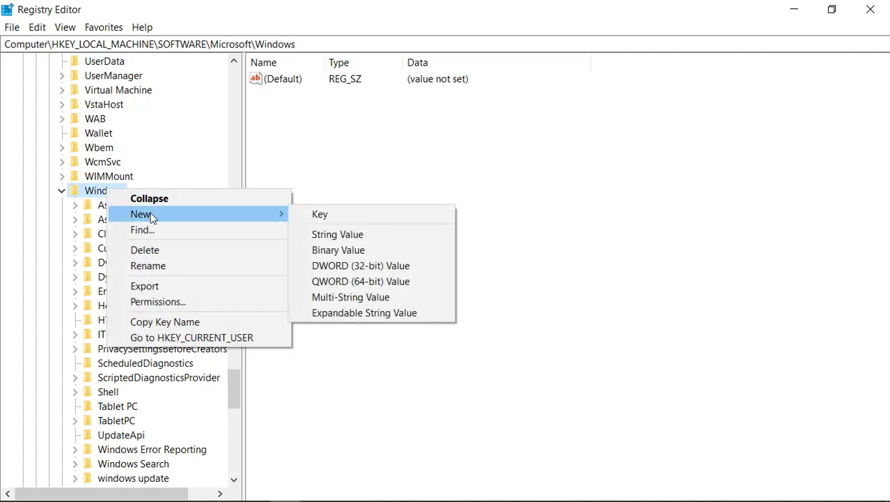
left_click(320, 216)
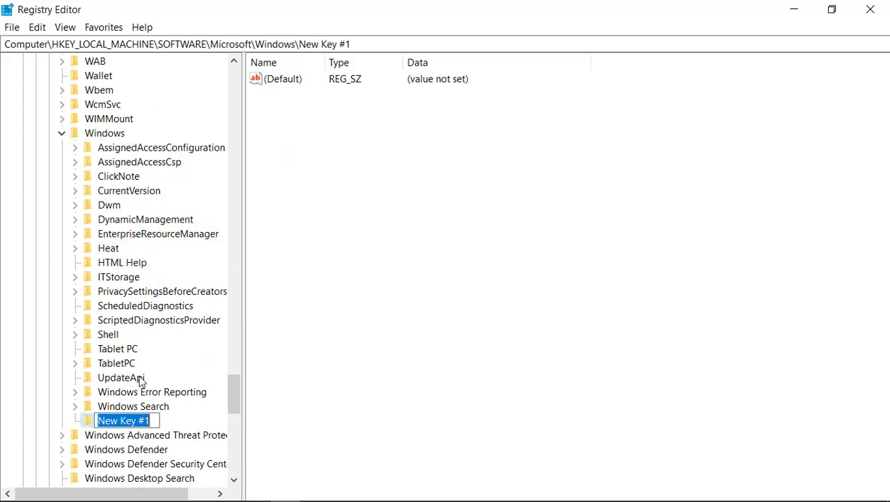
key("BackSpace")
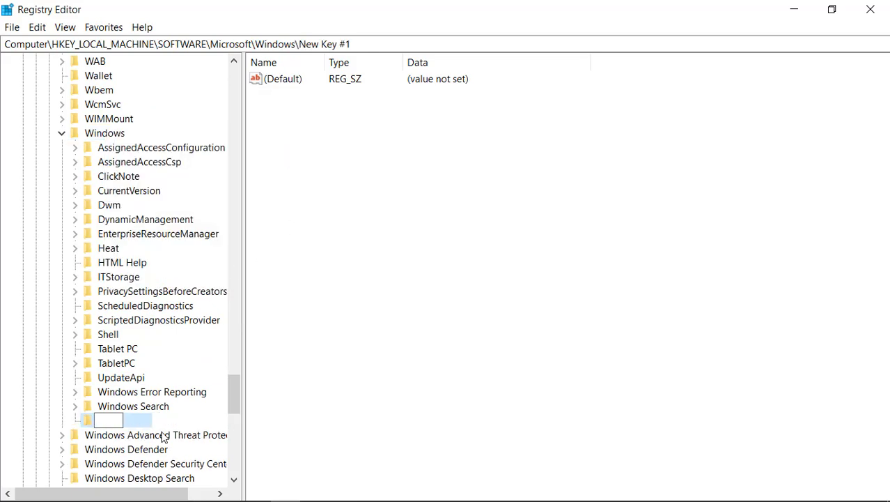
type("windows")
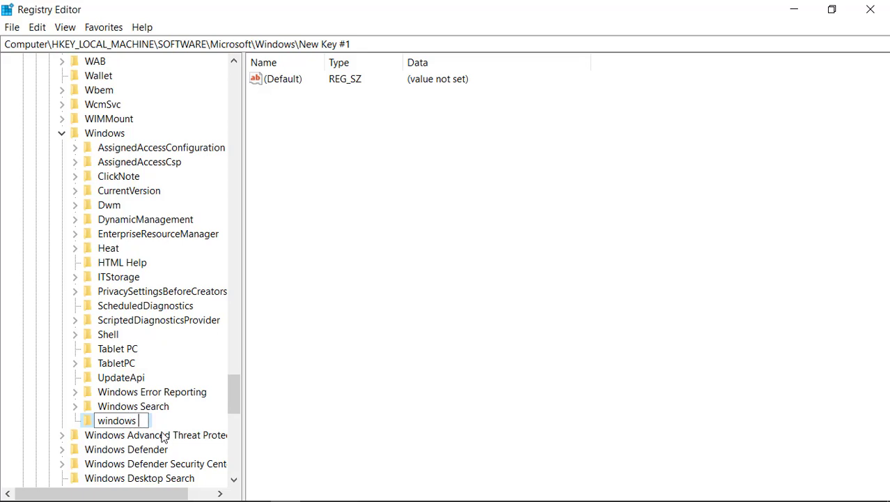
type(" update")
left_click(187, 420)
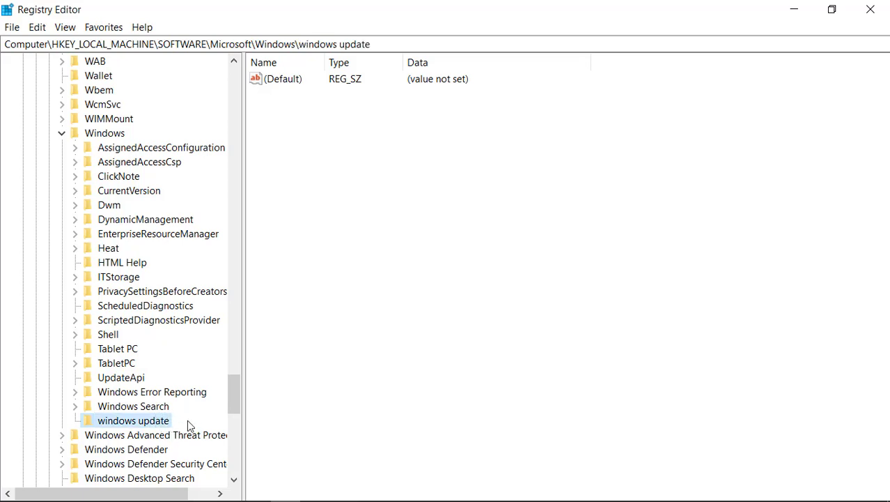
Step: Create a new subkey named AU inside the "windows update" key
right_click(158, 425)
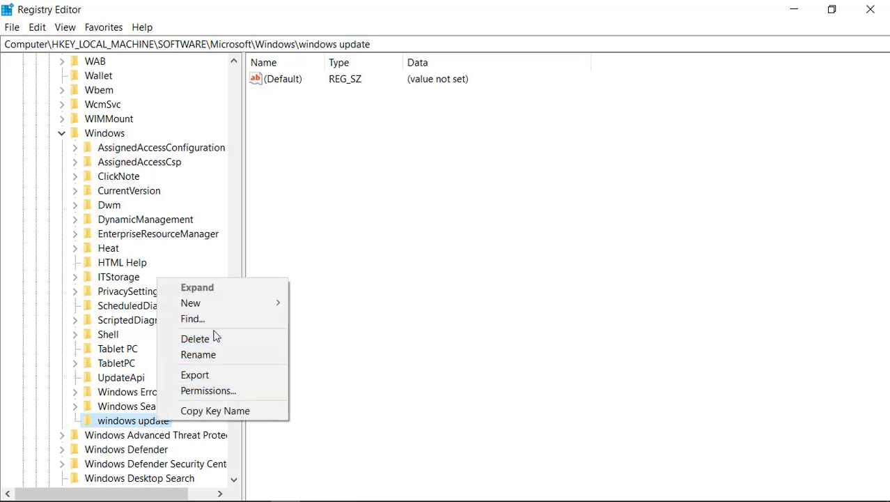
mouse_move(230, 304)
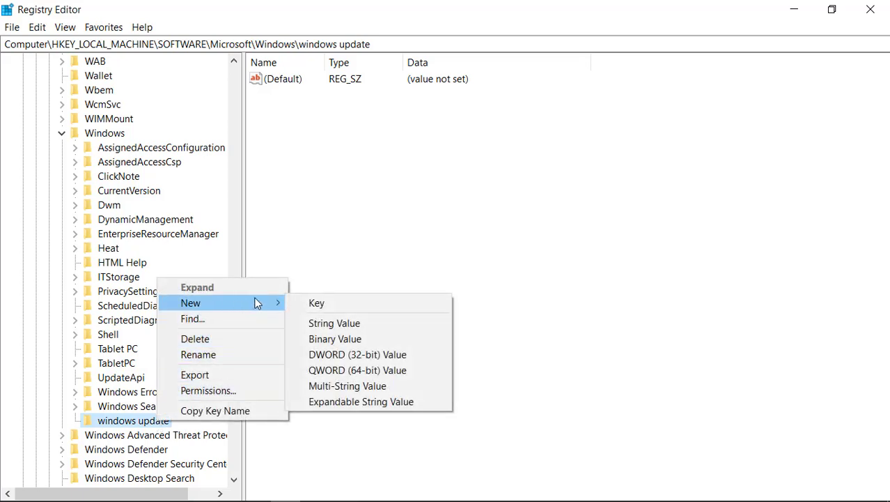
left_click(316, 301)
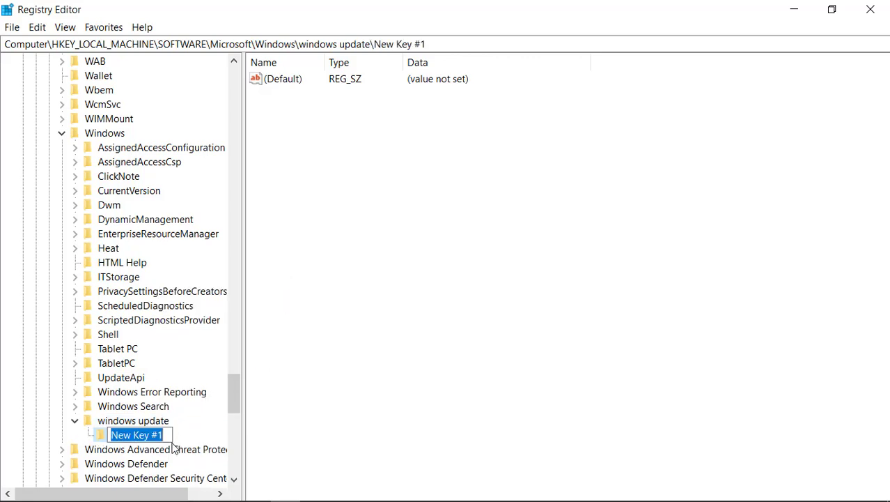
key("BackSpace")
type("AU")
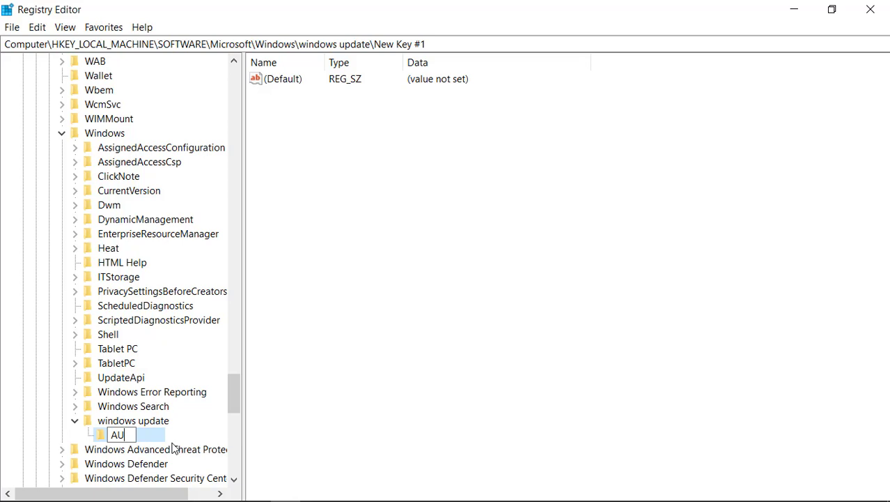
key("Return")
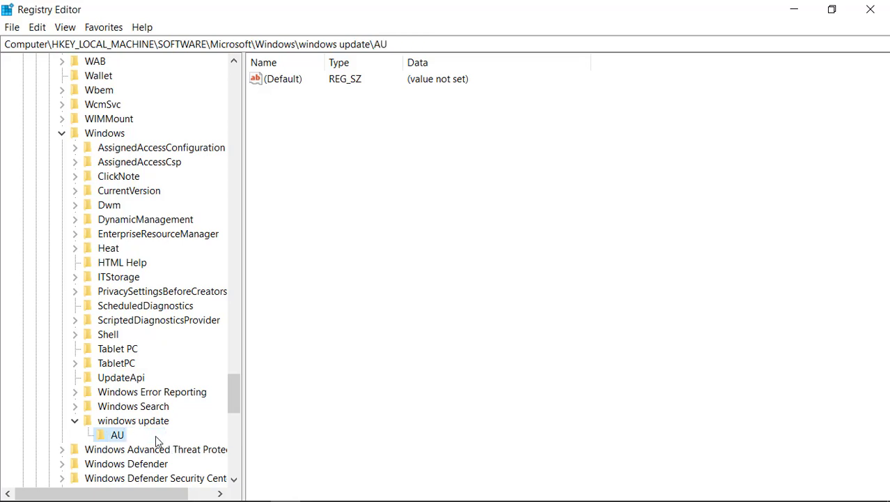
Step: Create a new DWORD (32-bit) value named NoAutoRebootWithLoggedOnUser in the AU key
right_click(117, 436)
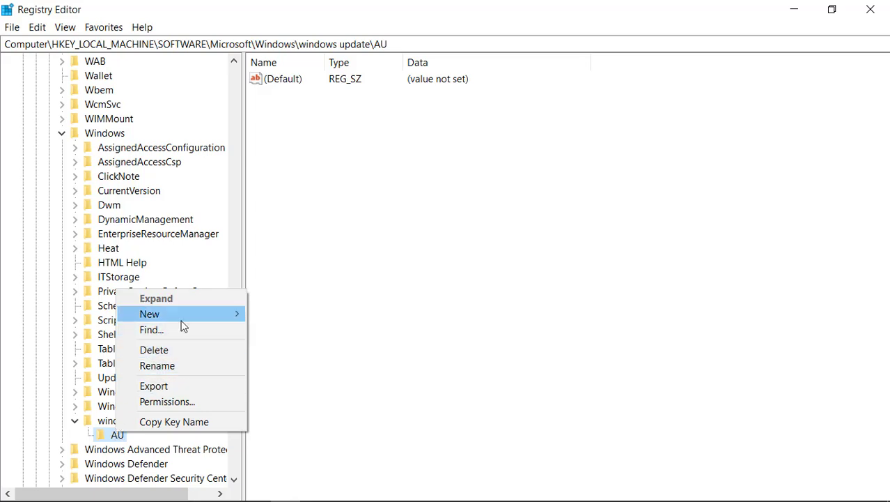
mouse_move(195, 318)
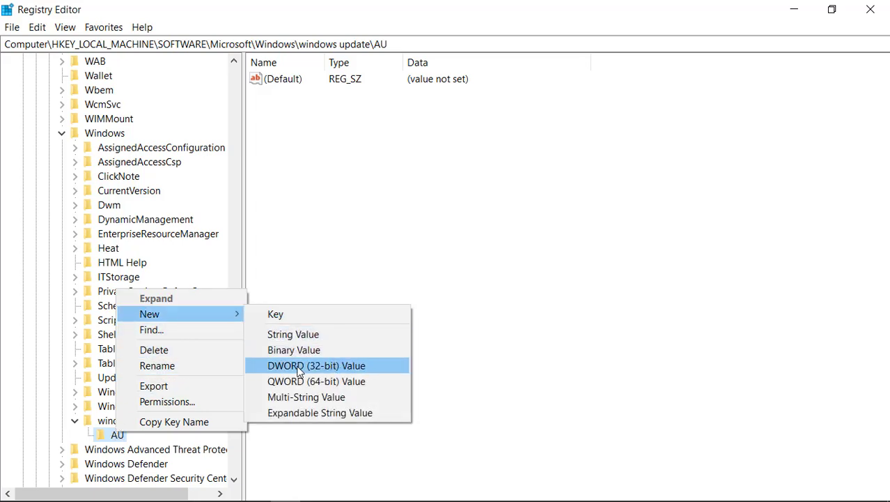
left_click(365, 367)
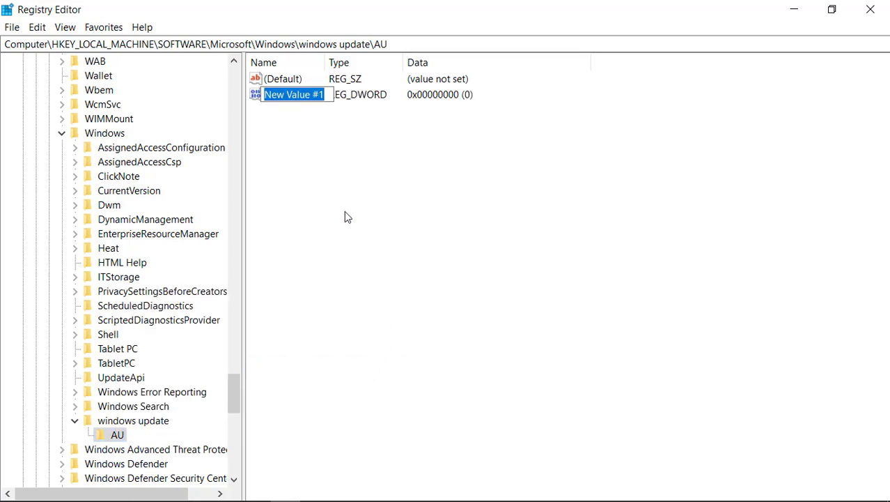
key("BackSpace")
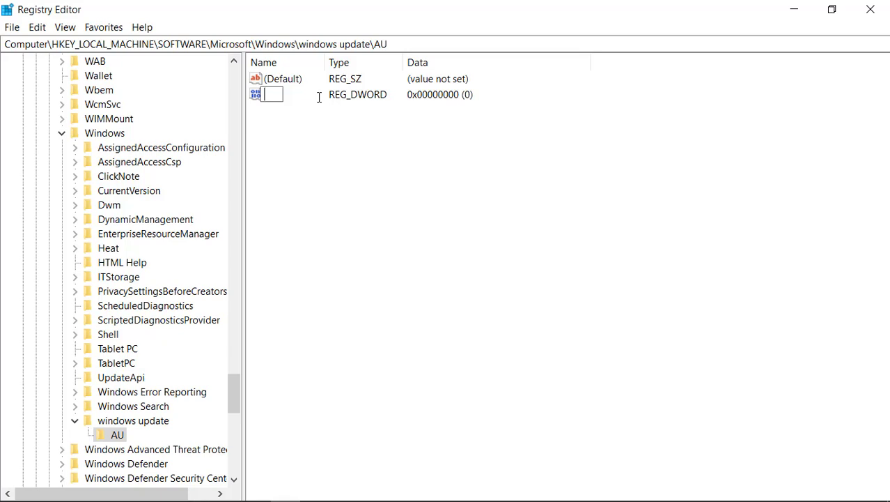
type("n")
key("BackSpace")
type("NoAuto")
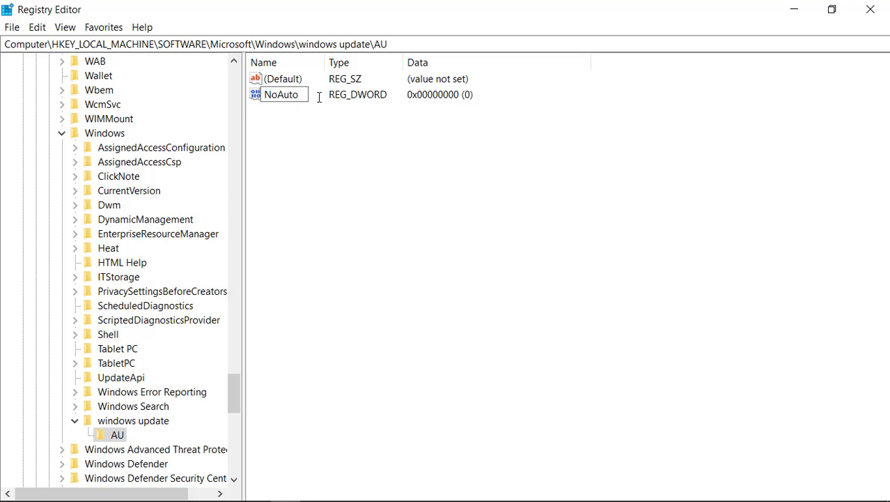
type("Reboo")
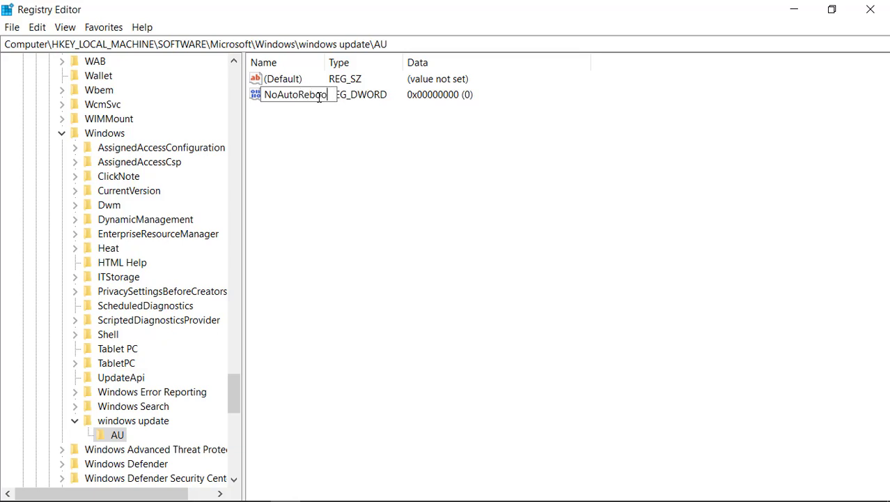
type("t")
type("w")
key("BackSpace")
type("WithLogged")
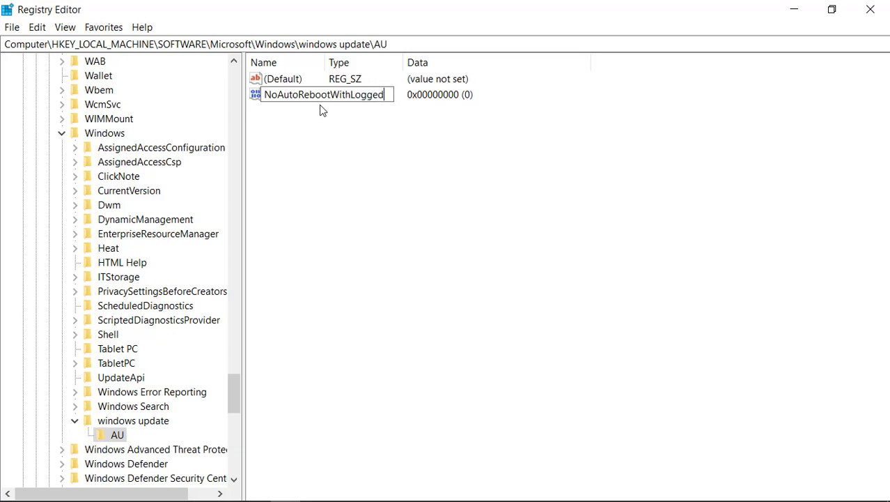
type("User")
left_click(384, 94)
type("On")
key("Return")
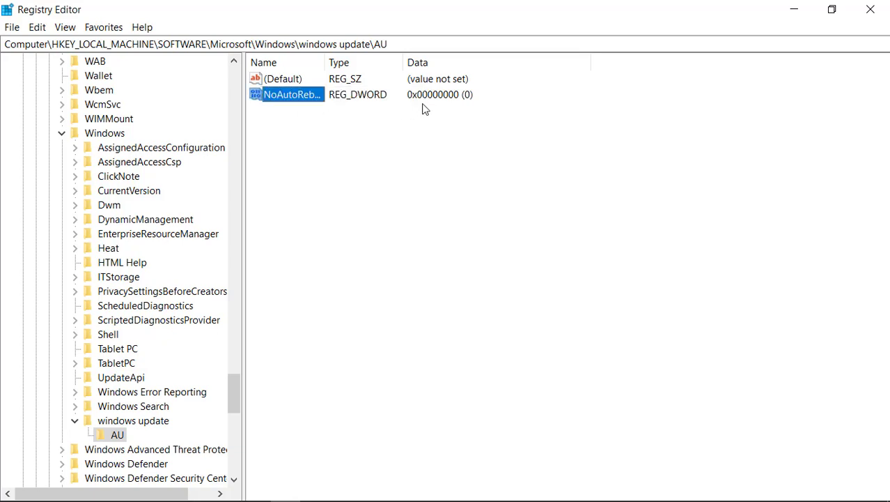
Step: Set the value data of NoAutoRebootWithLoggedOnUser to 1 and close the Registry Editor
left_click(323, 105)
left_click(304, 94)
right_click(303, 94)
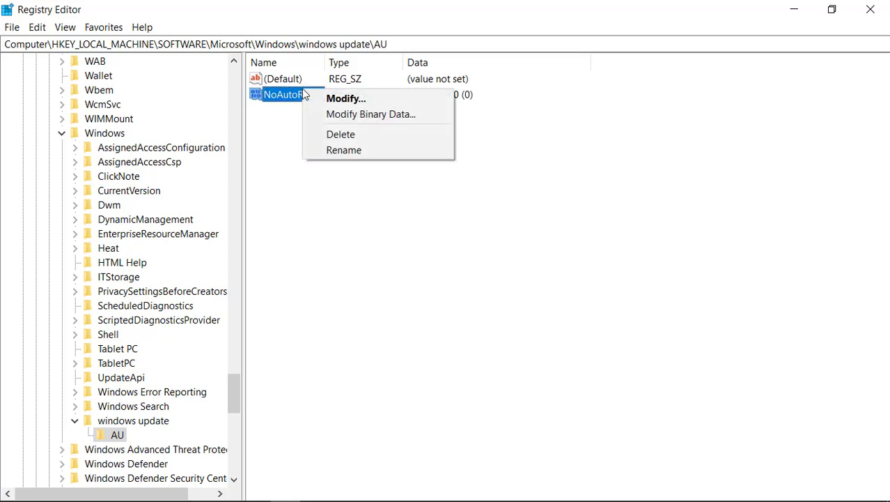
left_click(359, 96)
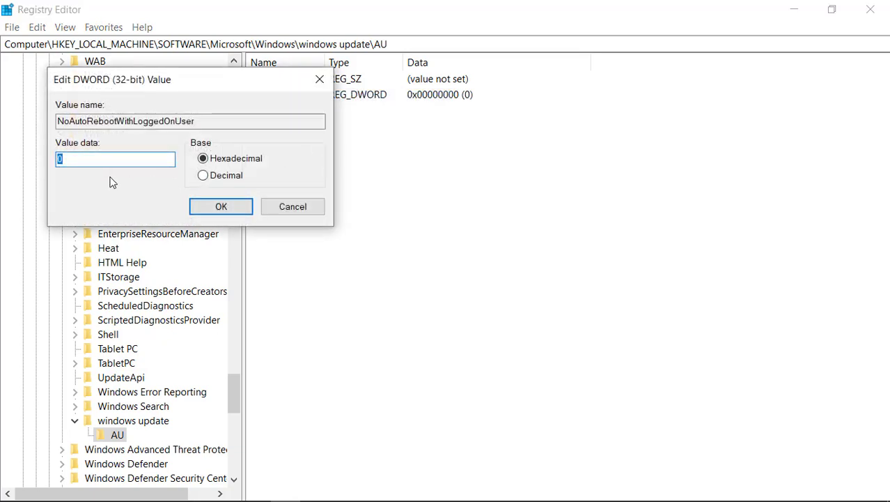
left_click(106, 160)
key("BackSpace")
type("1")
left_click(221, 211)
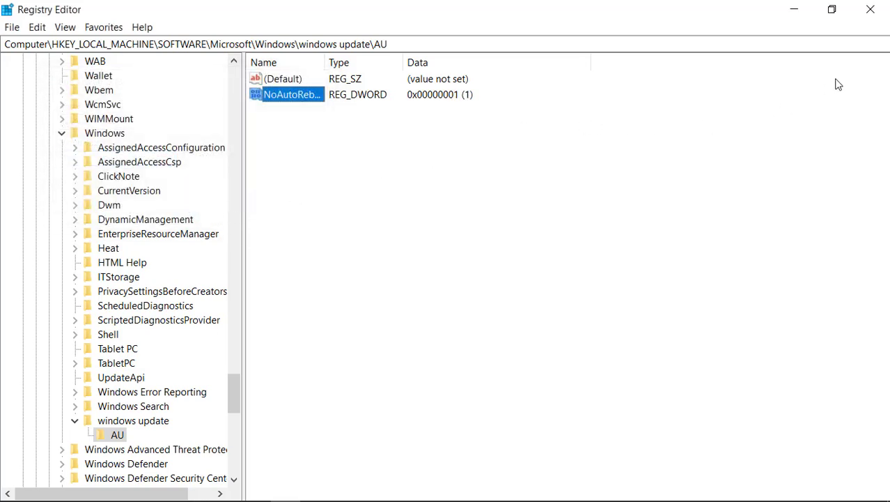
left_click(881, 5)
Step: Refresh the desktop several times
right_click(567, 114)
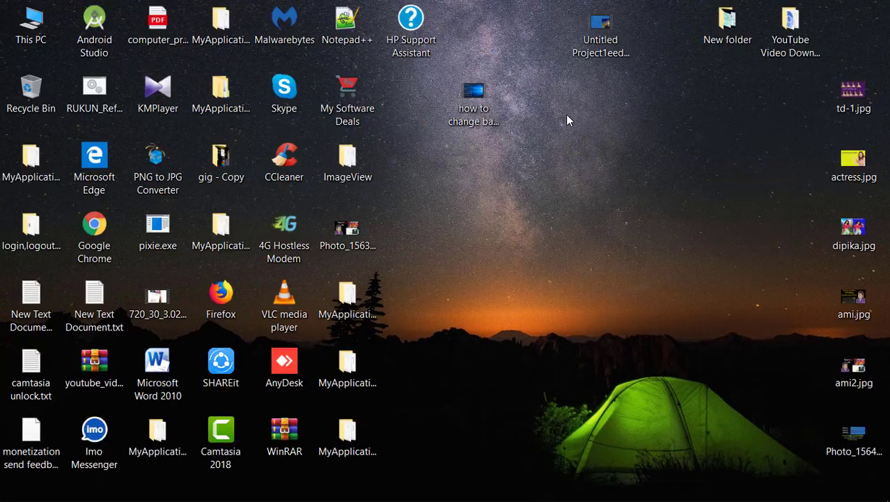
right_click(566, 114)
left_click(616, 165)
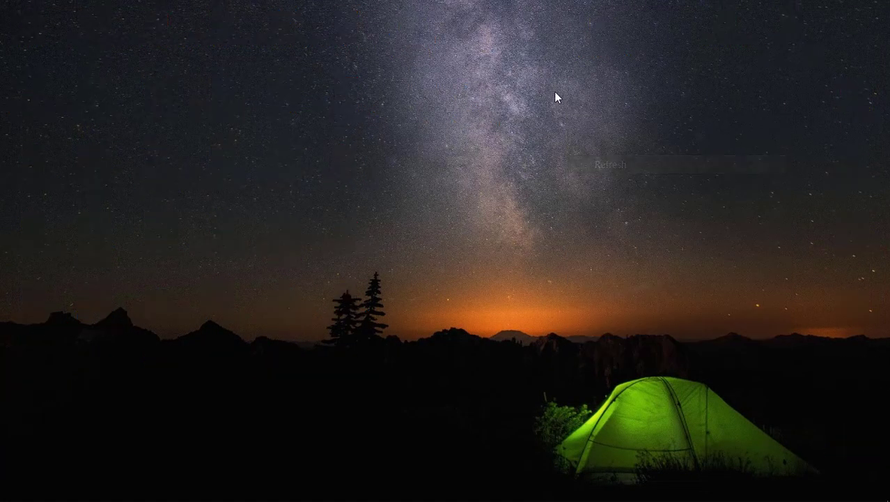
right_click(554, 92)
right_click(570, 101)
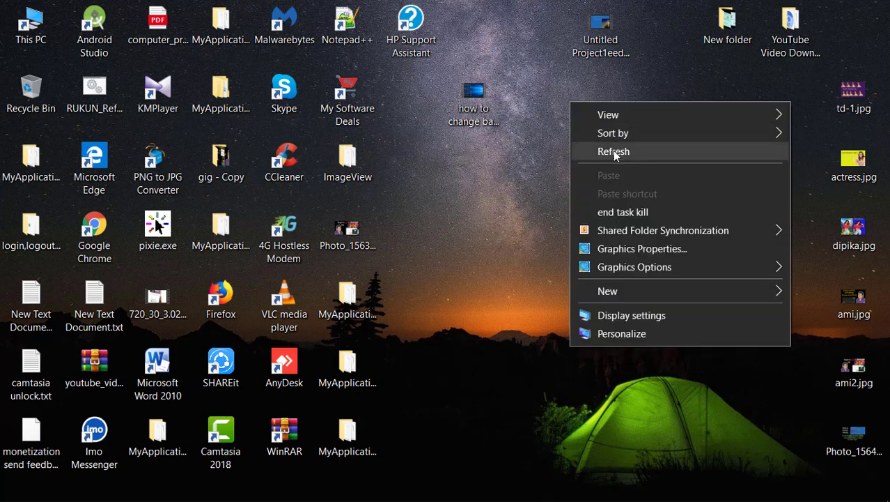
left_click(616, 153)
right_click(530, 87)
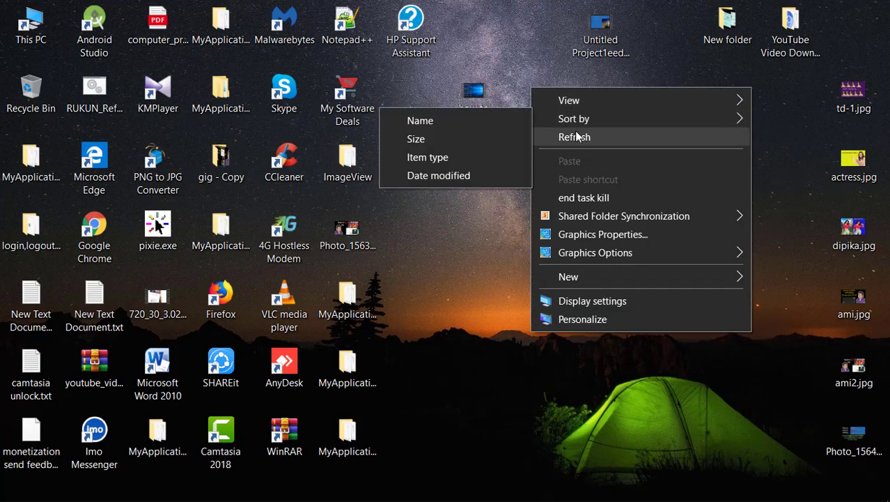
left_click(582, 136)
right_click(541, 82)
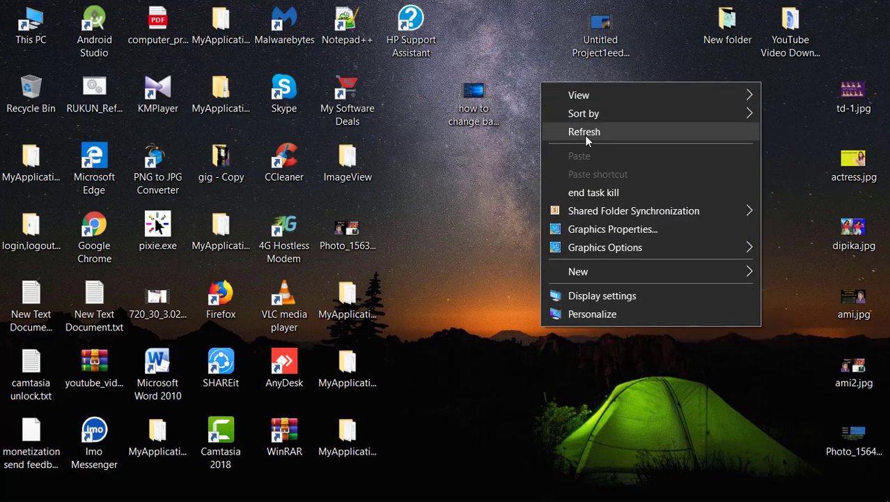
left_click(584, 136)
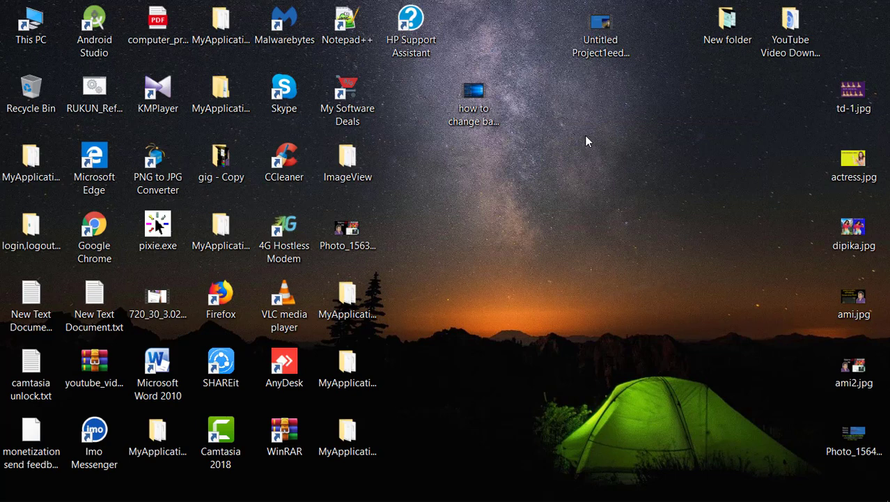